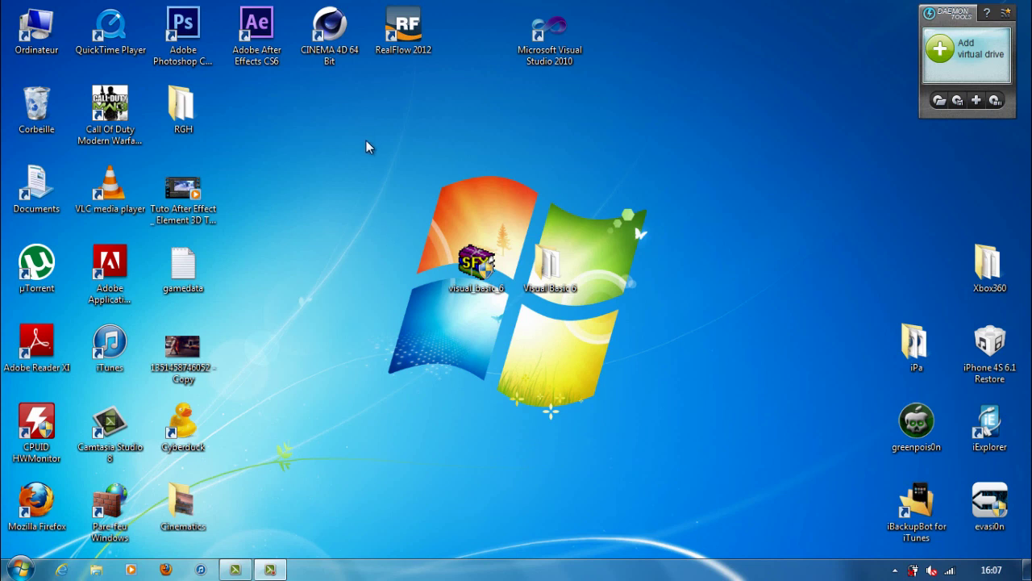
left_click(459, 261)
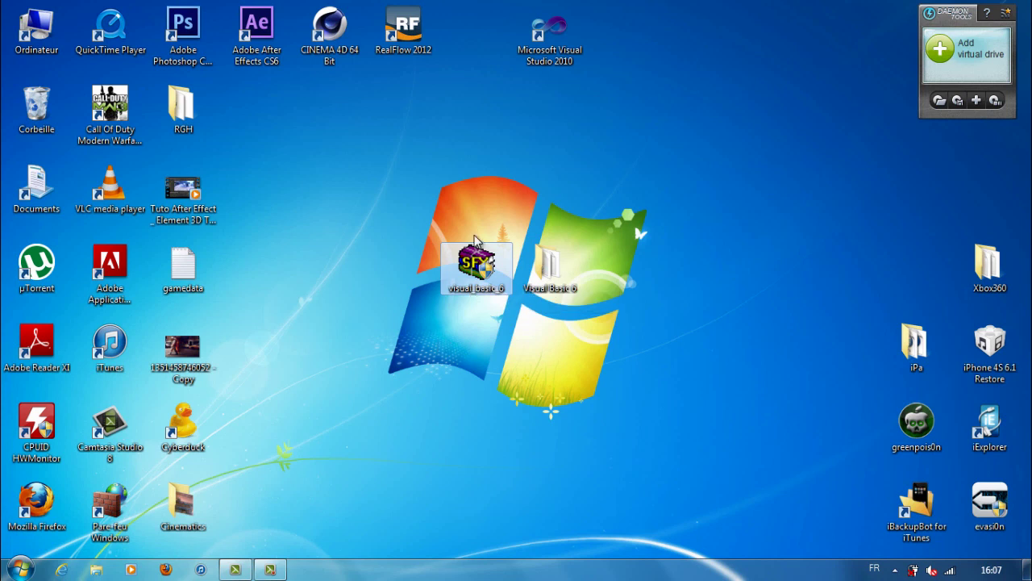
left_click(483, 339)
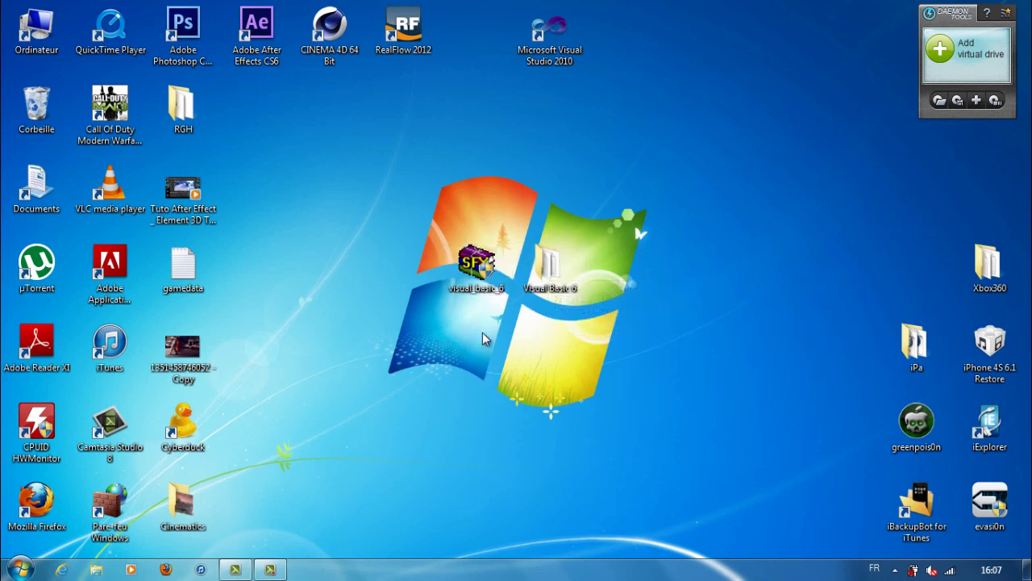
double_click(481, 275)
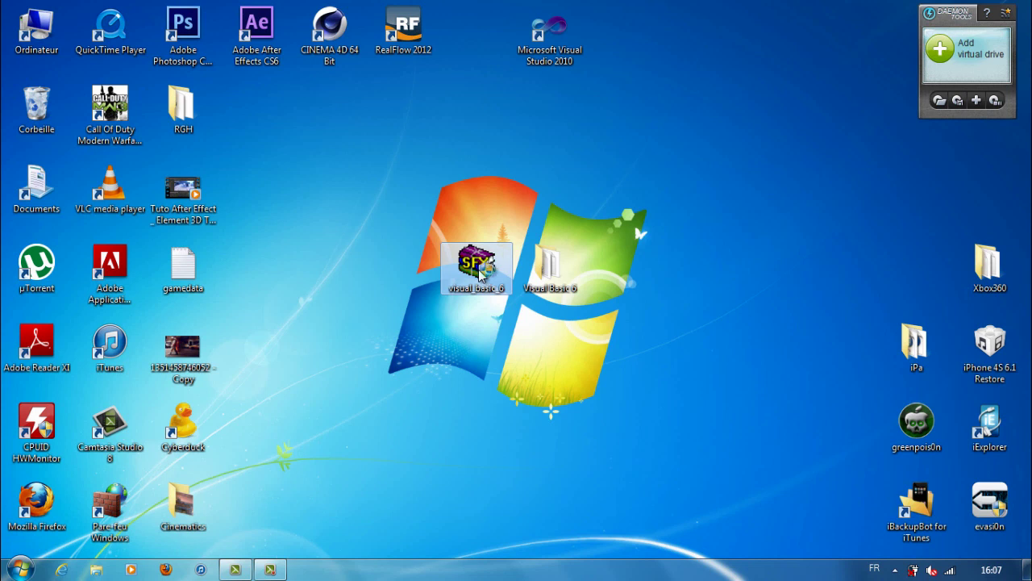
left_click(561, 323)
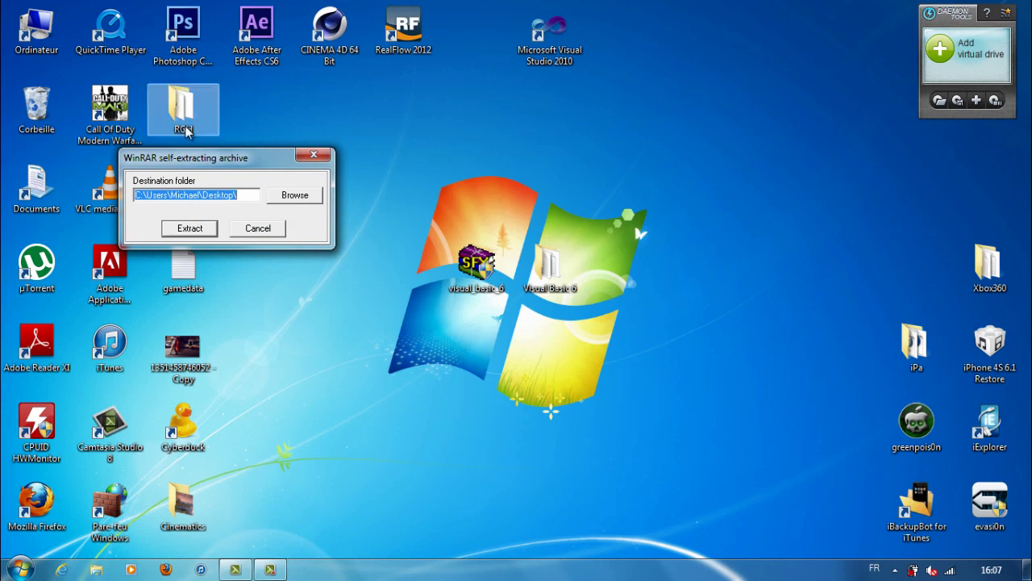
left_click_drag(230, 162, 573, 113)
left_click(476, 266)
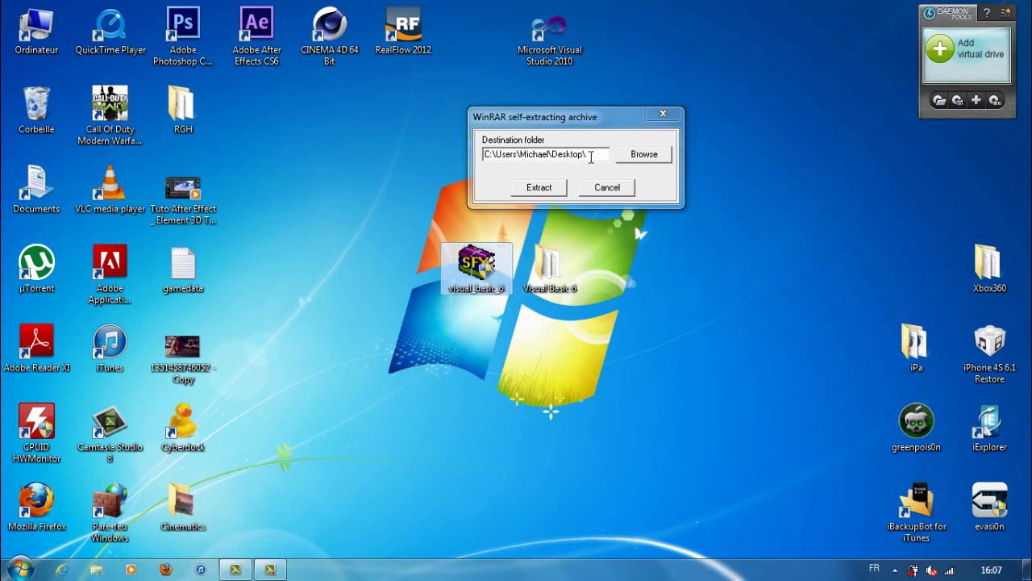
left_click(588, 155)
left_click_drag(588, 154, 484, 156)
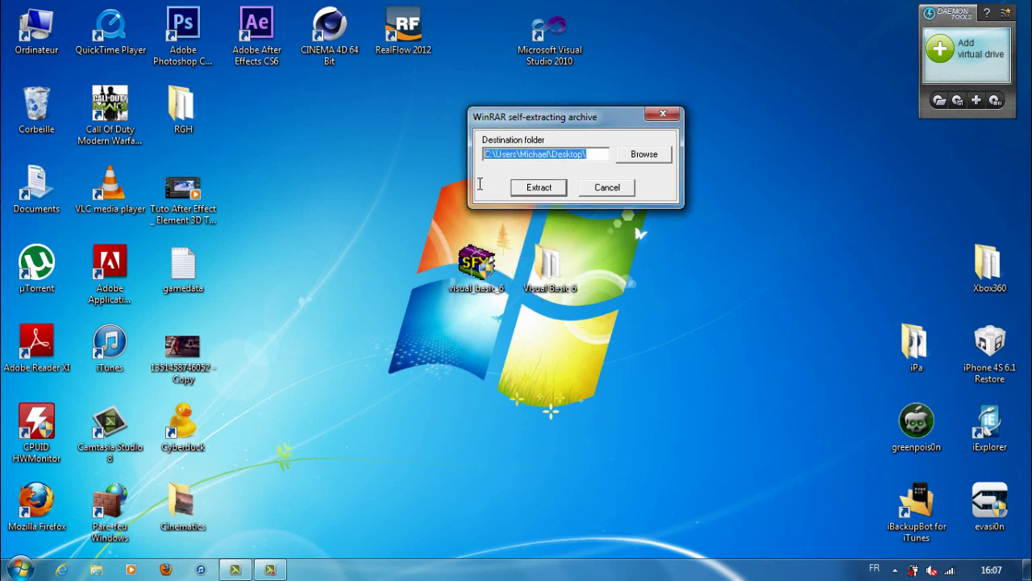
left_click(596, 157)
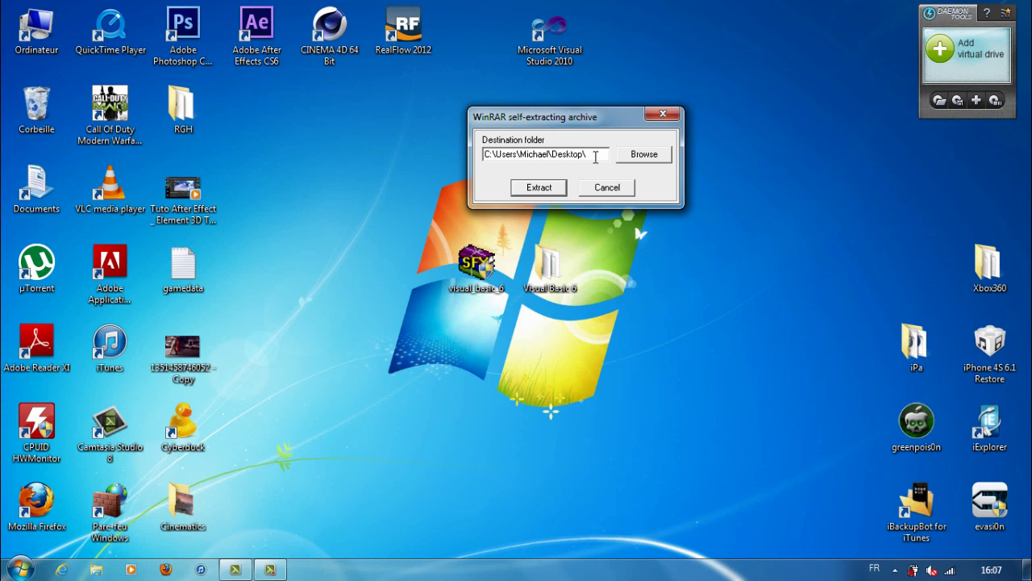
type("deksifn")
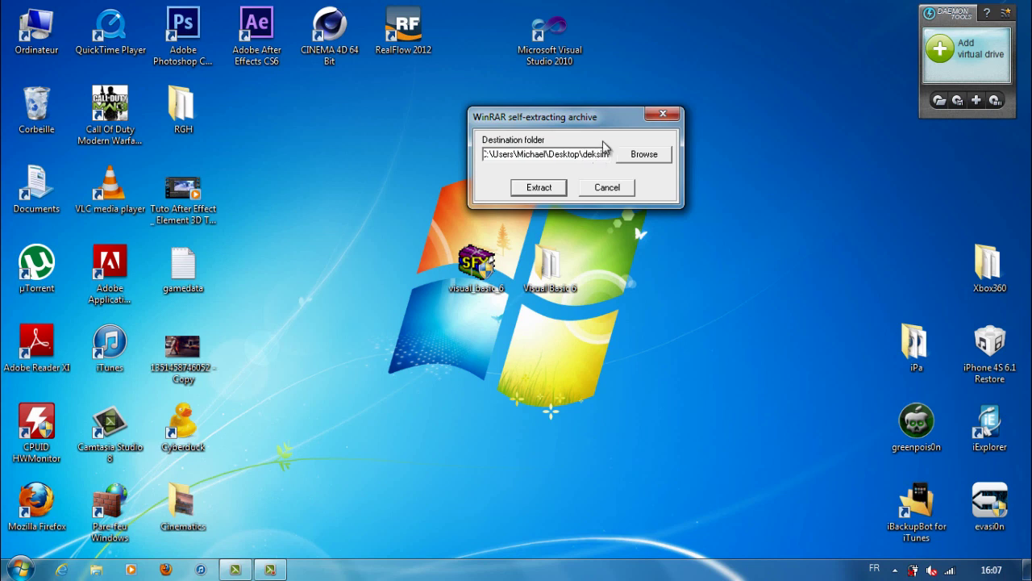
Open the extracted Visual Basic 6 folder from the desktop and cancel the pending self-extracting archive
double_click(564, 257)
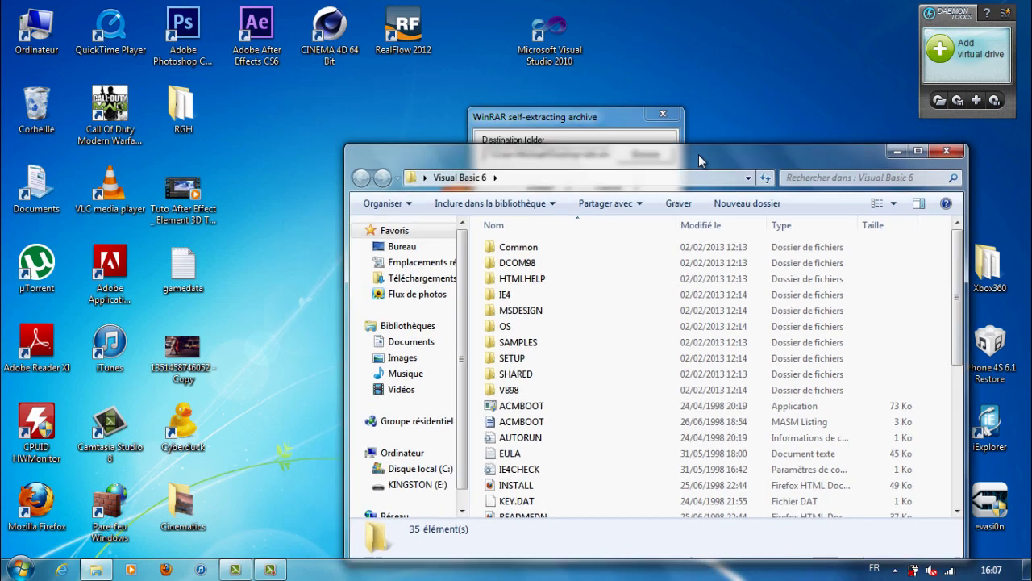
left_click_drag(698, 154, 744, 144)
left_click_drag(606, 121, 574, 111)
left_click_drag(340, 76, 261, 75)
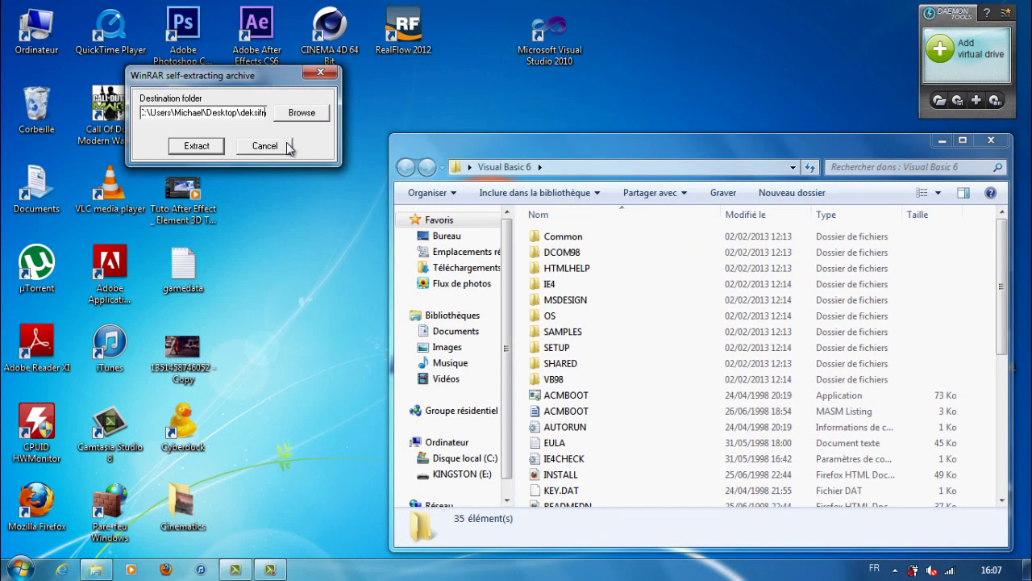
left_click(268, 146)
Set the ACMBOOT application in the Visual Basic 6 folder to always run as administrator
scroll(811, 396, "down", 6)
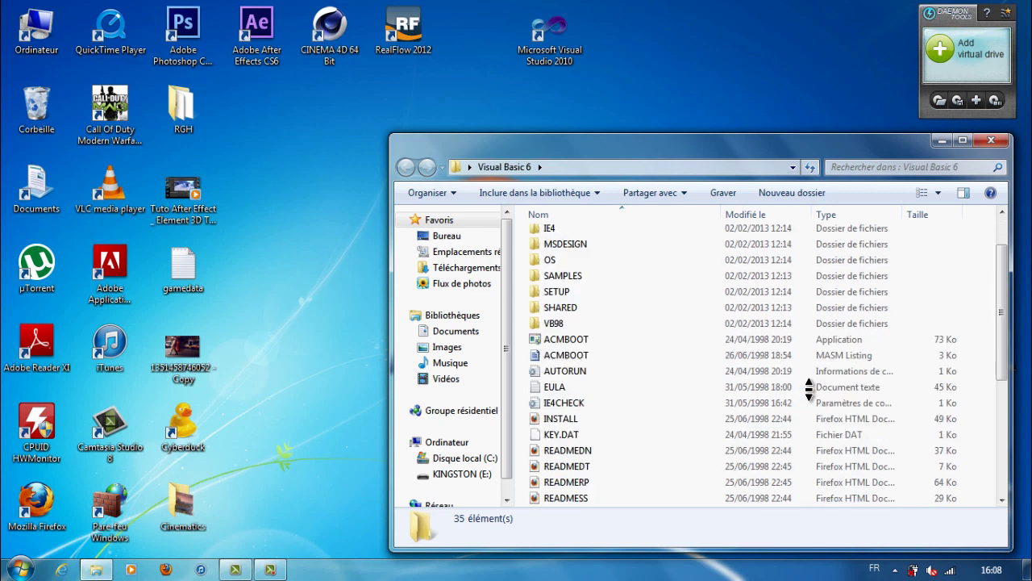
scroll(810, 395, "up", 6)
scroll(810, 395, "down", 6)
scroll(811, 395, "up", 6)
right_click(652, 400)
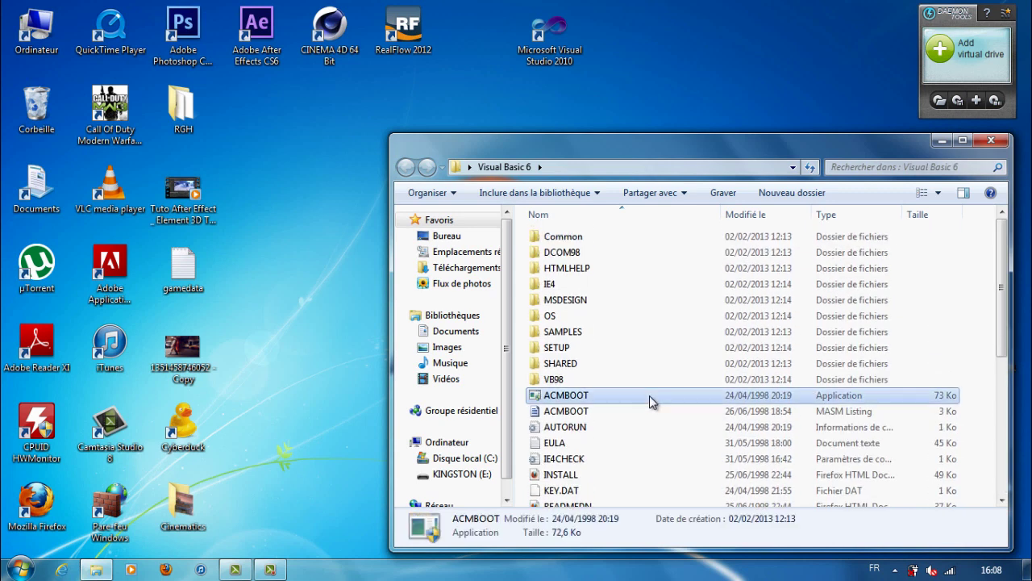
left_click(693, 384)
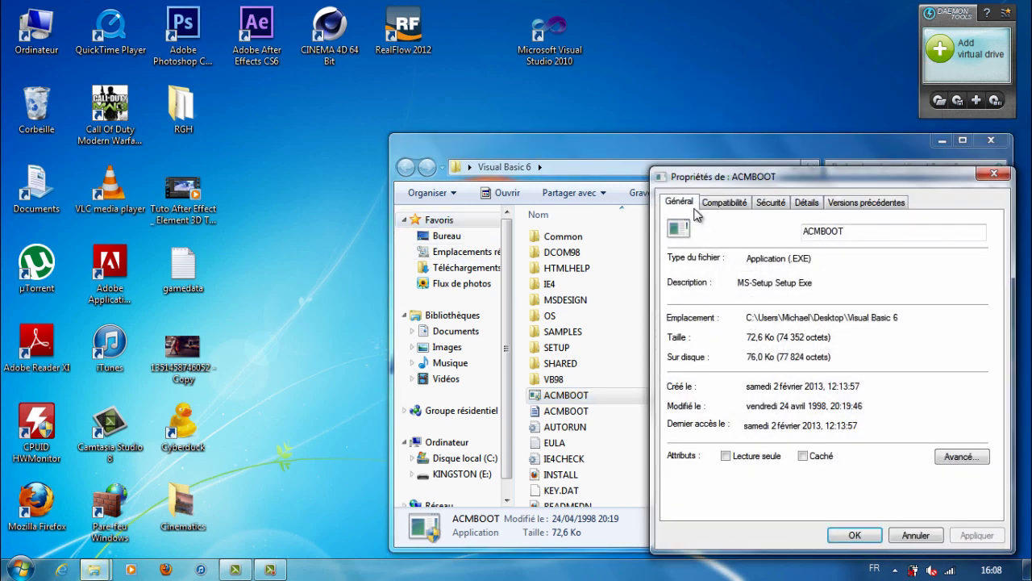
left_click(713, 203)
left_click(773, 466)
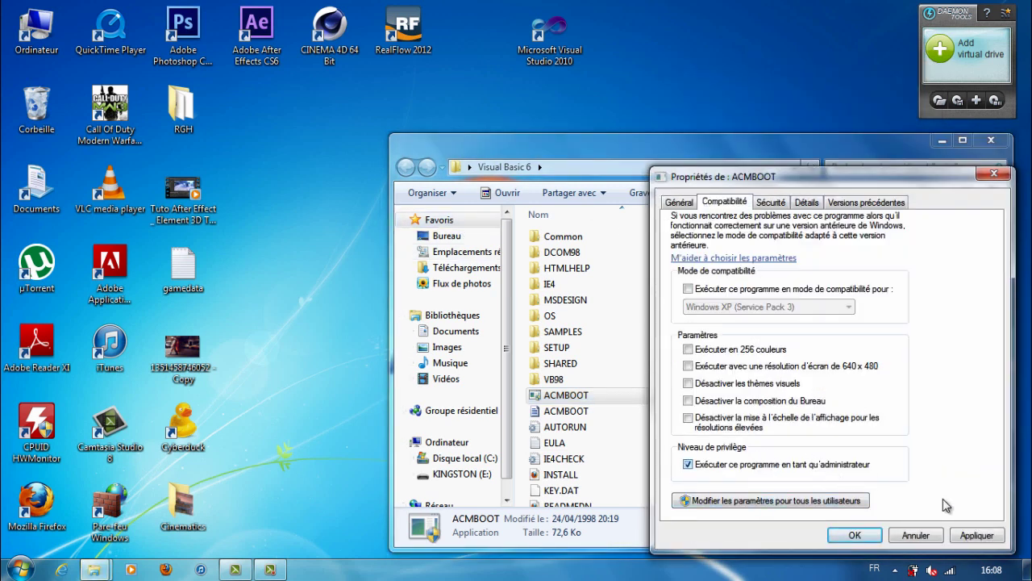
left_click(975, 537)
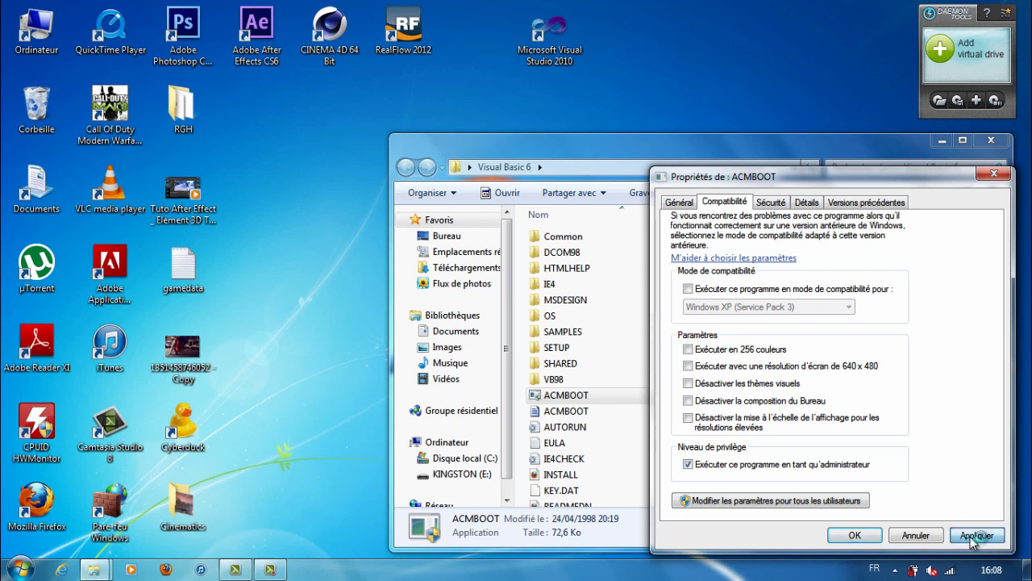
left_click(857, 536)
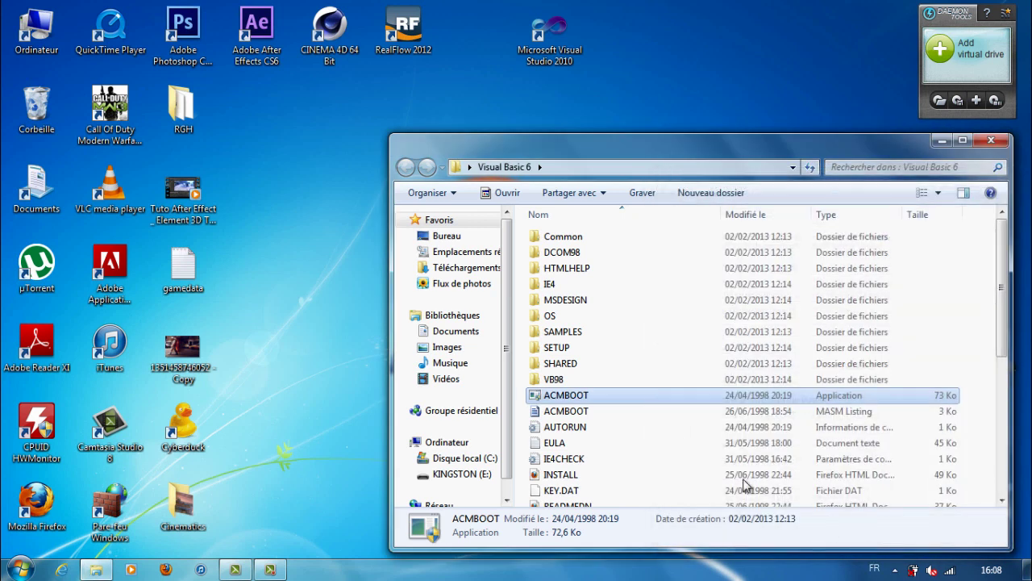
double_click(601, 379)
scroll(602, 379, "down", 5)
scroll(601, 379, "up", 5)
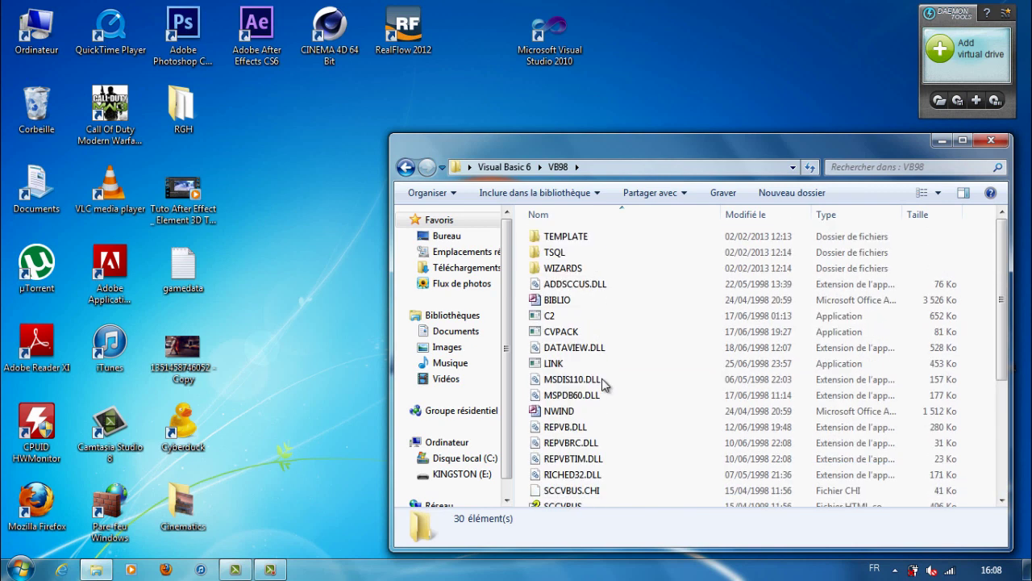
left_click(406, 167)
Set the ACMSETUP application in the SETUP subfolder to always run as administrator
double_click(610, 347)
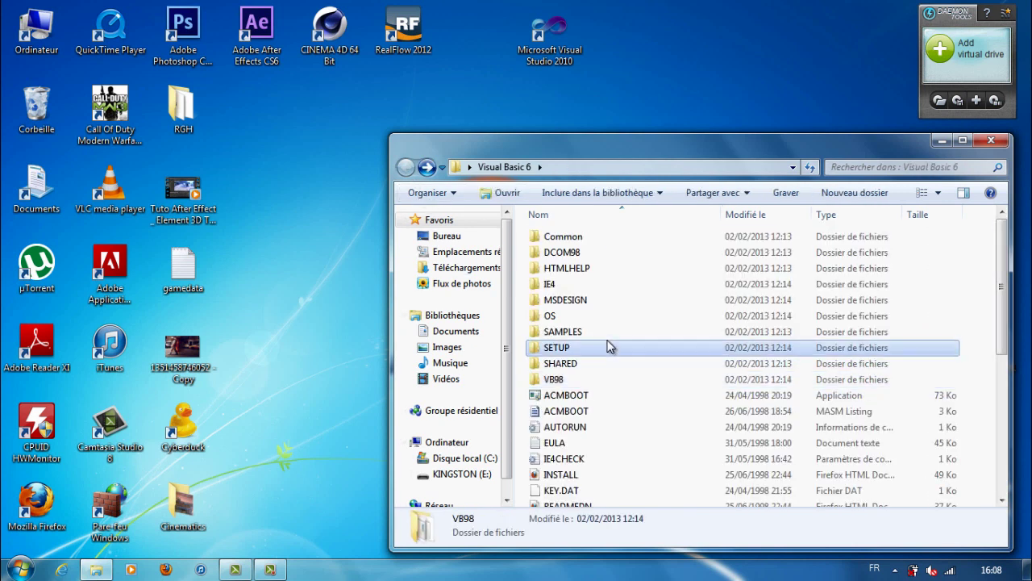
scroll(610, 346, "down", 1)
scroll(611, 347, "up", 1)
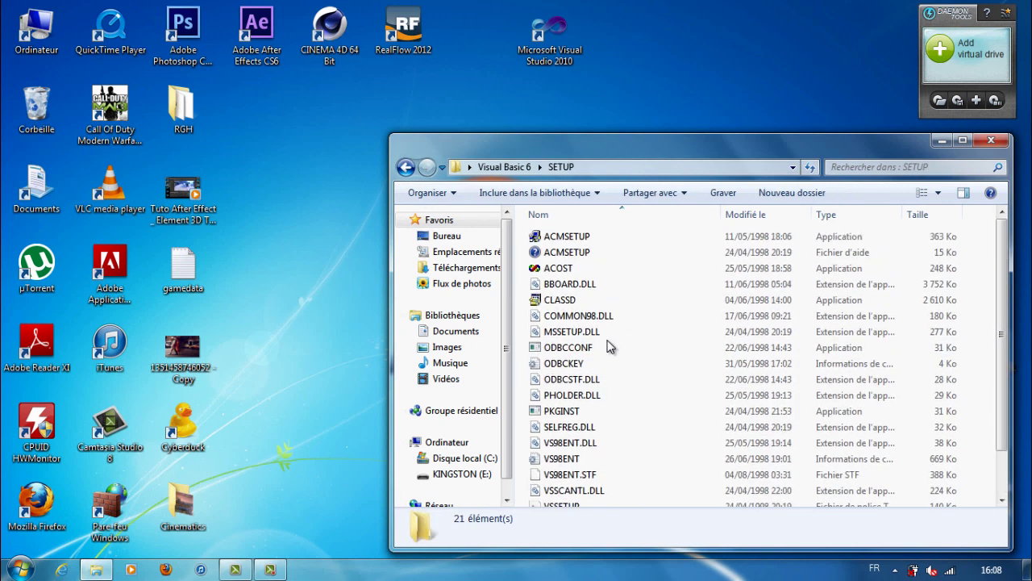
left_click(597, 236)
right_click(598, 236)
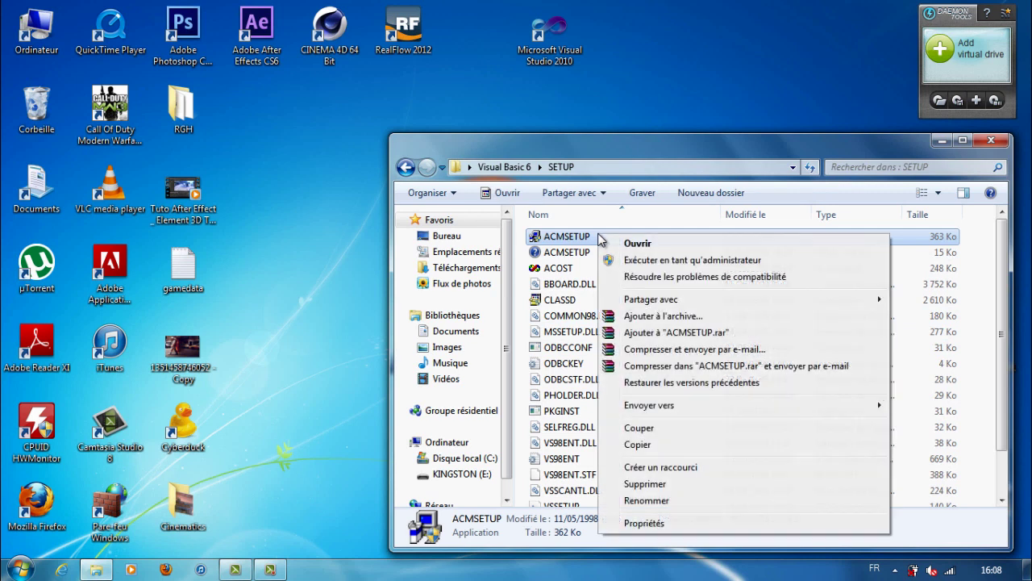
left_click(702, 524)
left_click(673, 202)
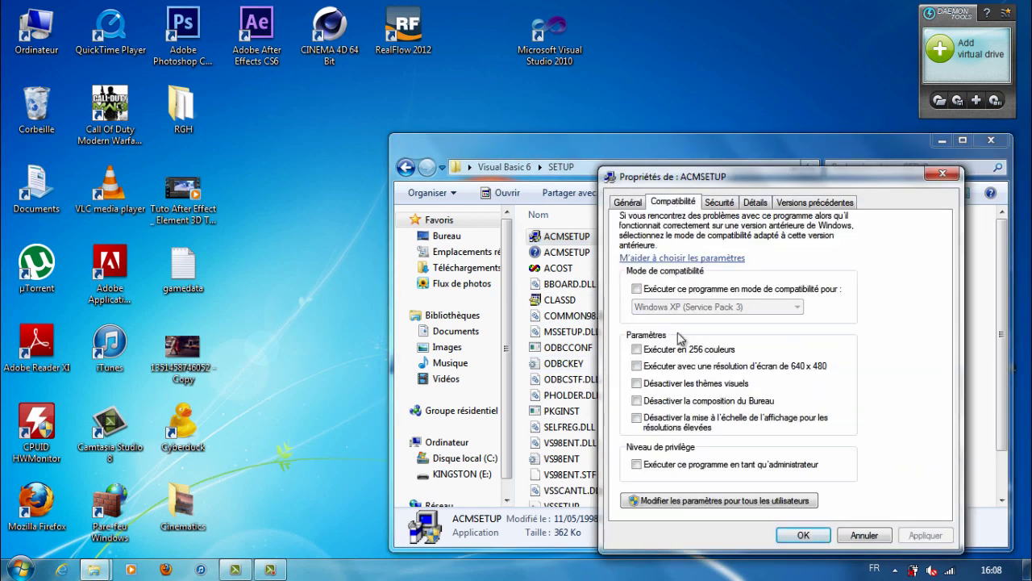
left_click(694, 464)
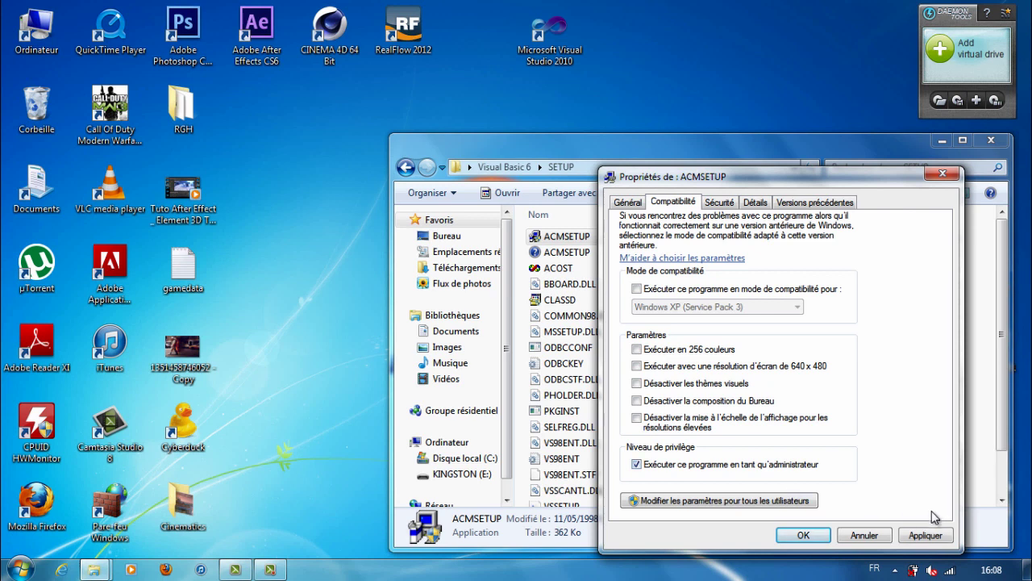
left_click(925, 536)
left_click(823, 537)
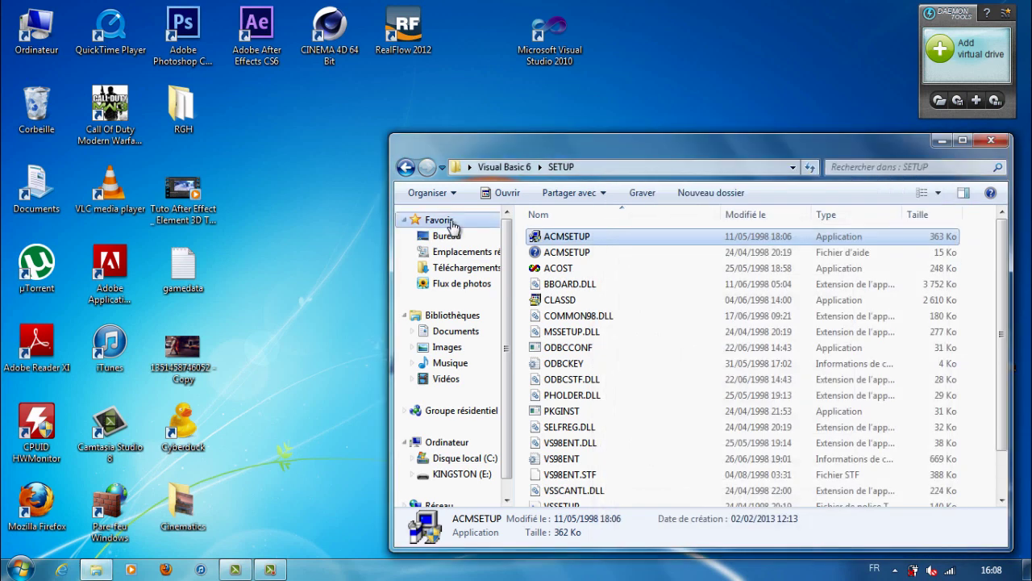
Launch the SETUP application from the Visual Basic 6 folder, allowing it to make changes and running it despite the compatibility warning
left_click(405, 167)
middle_click(705, 414)
scroll(705, 415, "down", 6)
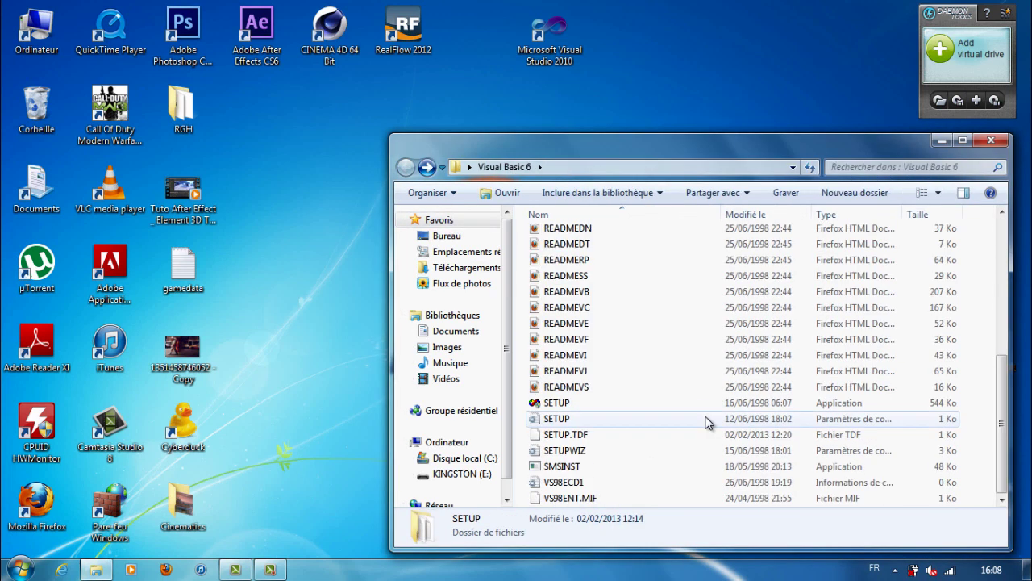
double_click(634, 403)
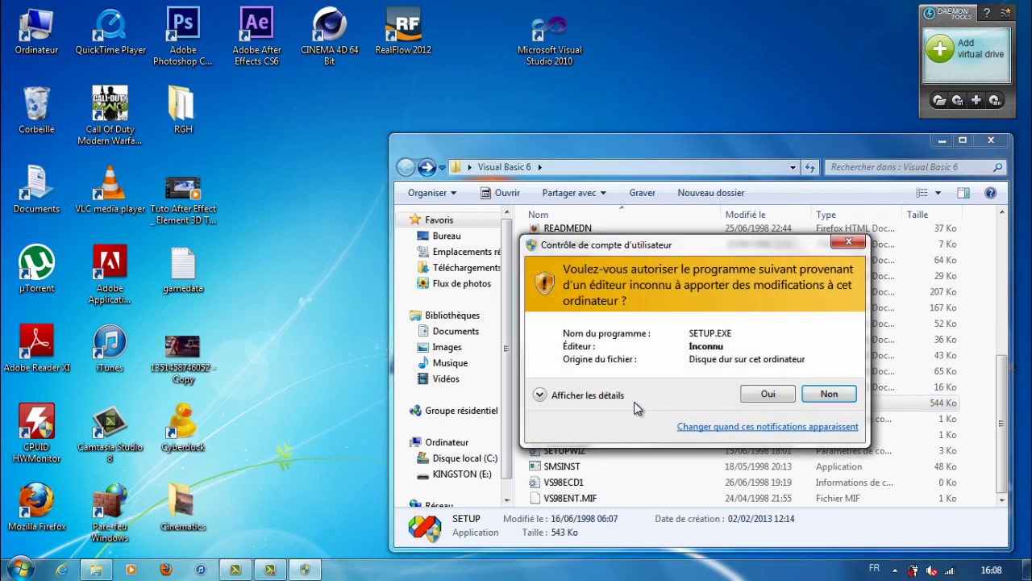
left_click(758, 394)
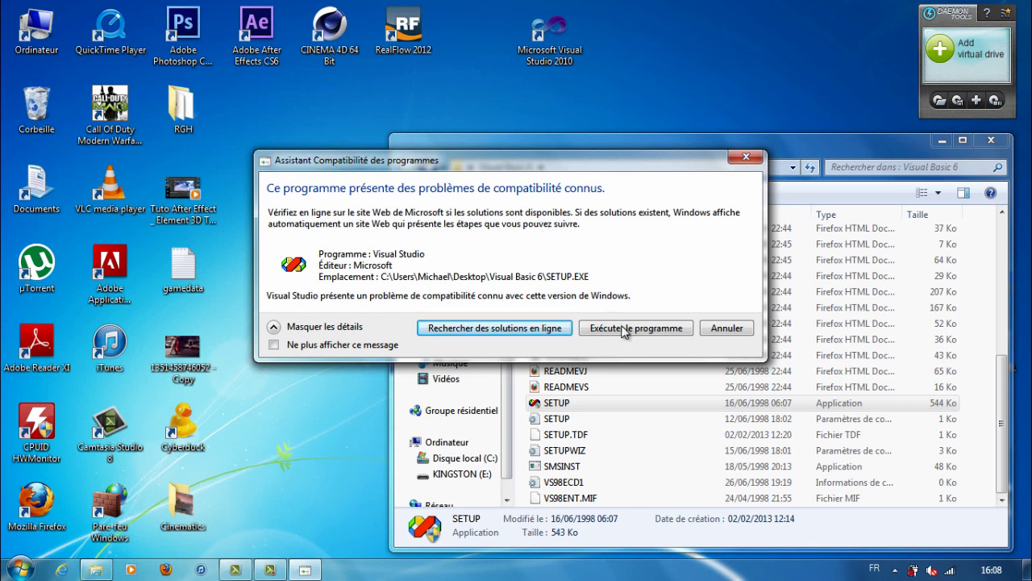
left_click(682, 329)
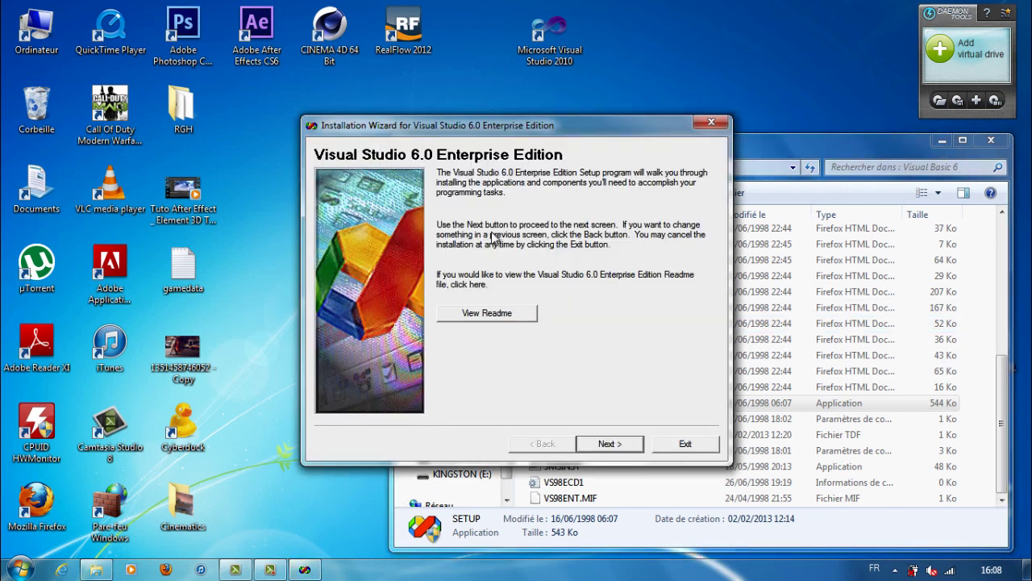
Proceed past the installation wizard's welcome page and accept the End User License Agreement
left_click(612, 443)
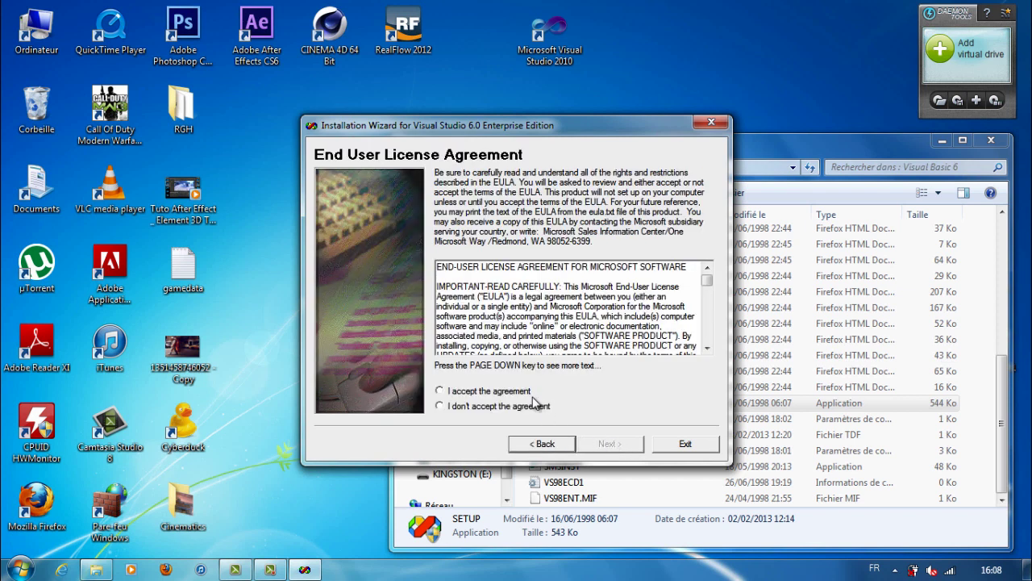
left_click(531, 394)
left_click(641, 448)
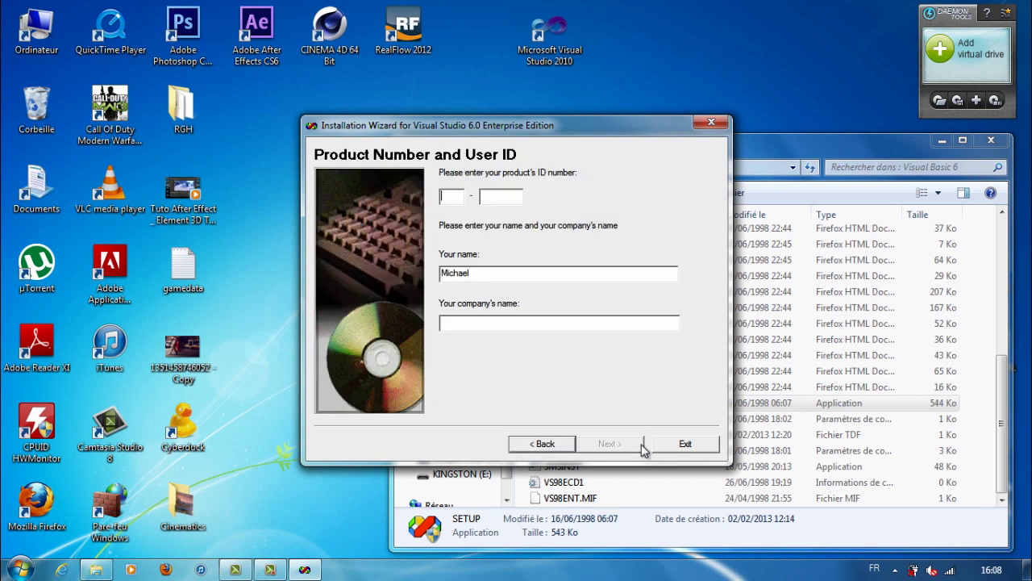
Enter the product's ID number, keep the prefilled user name, and continue to the setup options
left_click(452, 193)
type("1234567")
left_click(502, 280)
double_click(504, 277)
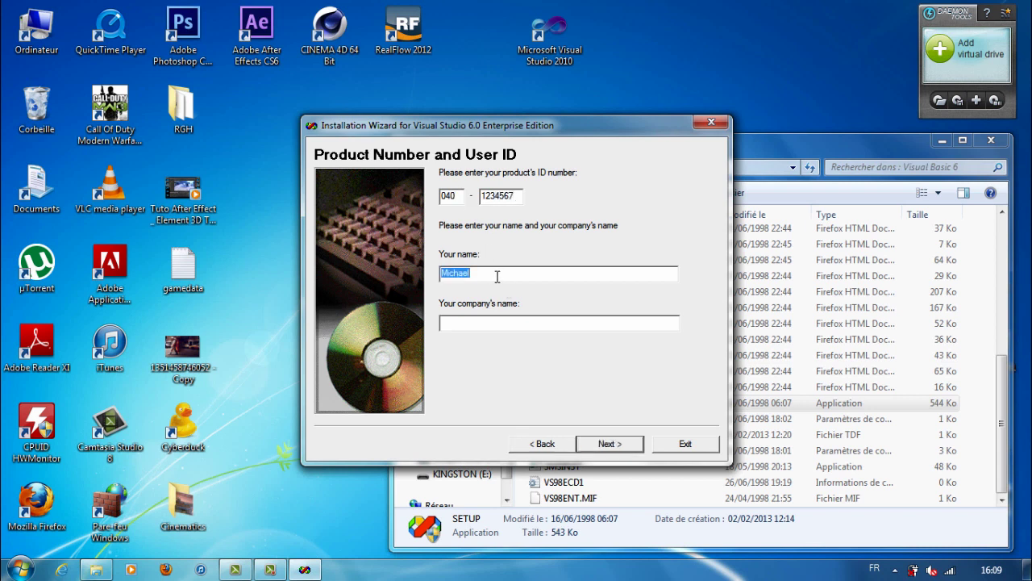
left_click(616, 442)
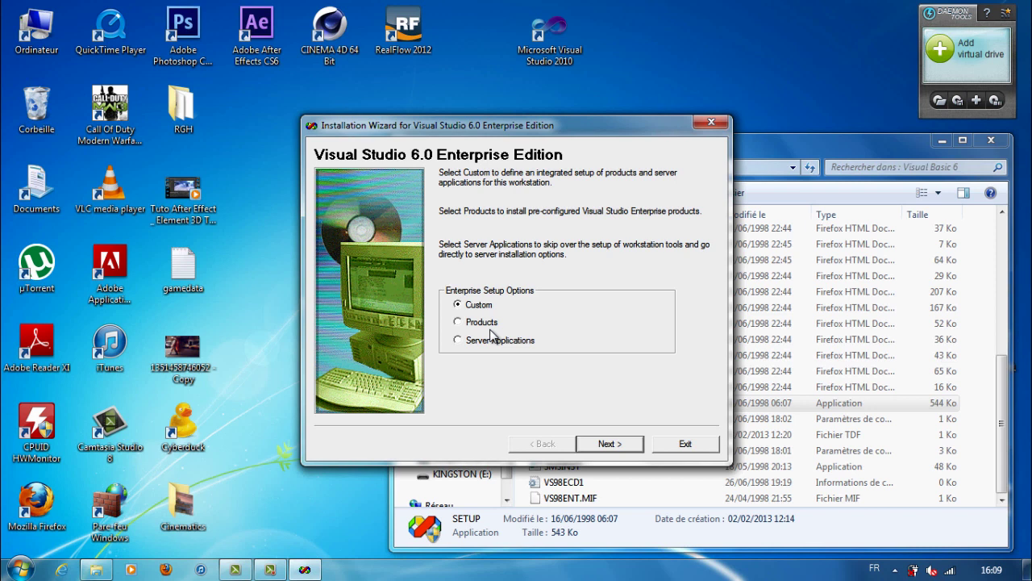
left_click(882, 144)
scroll(795, 500, "up", 6)
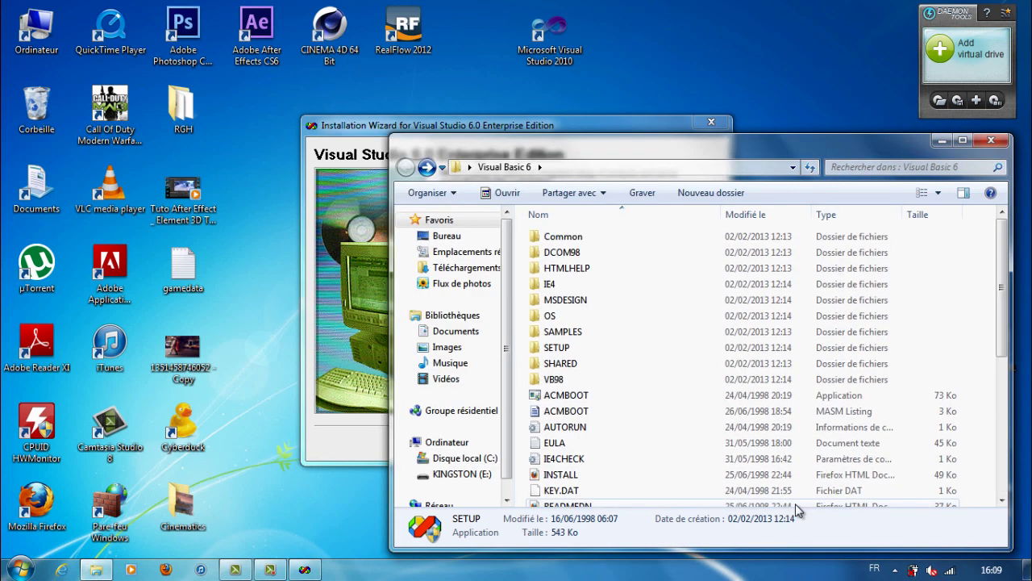
left_click(368, 318)
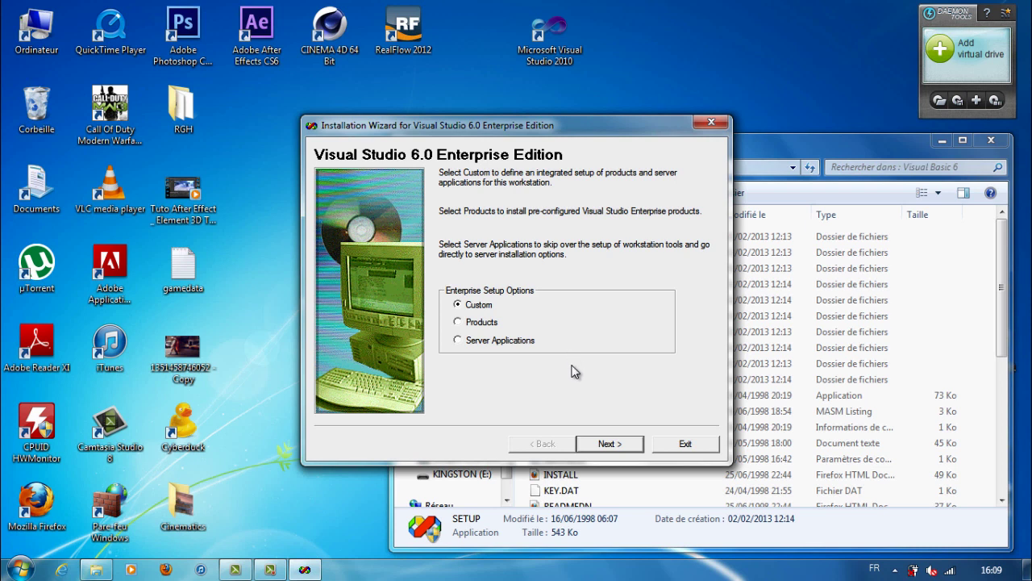
Continue with the Custom setup option and run acmboot.exe despite the compatibility warning
left_click(637, 443)
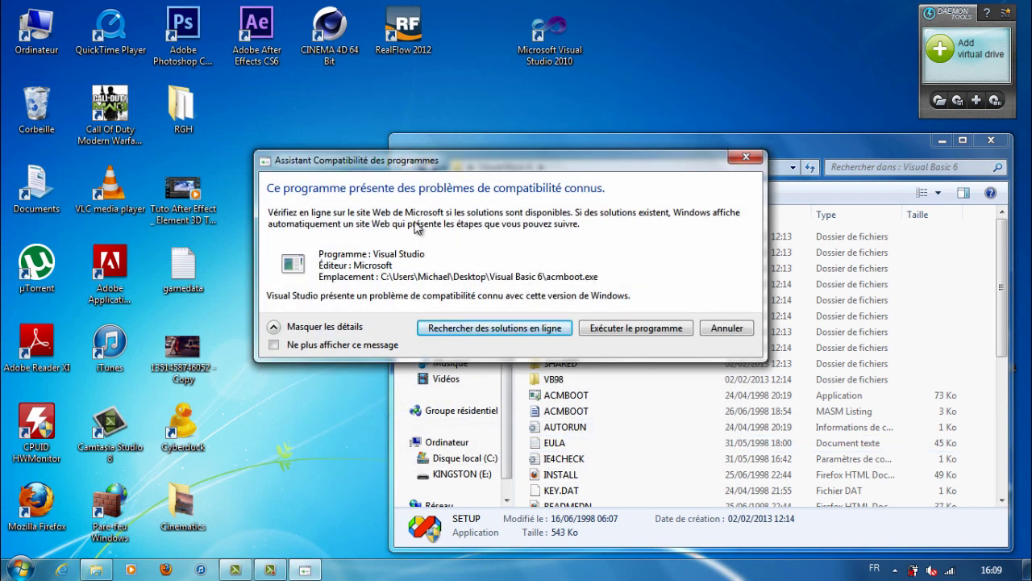
left_click(654, 332)
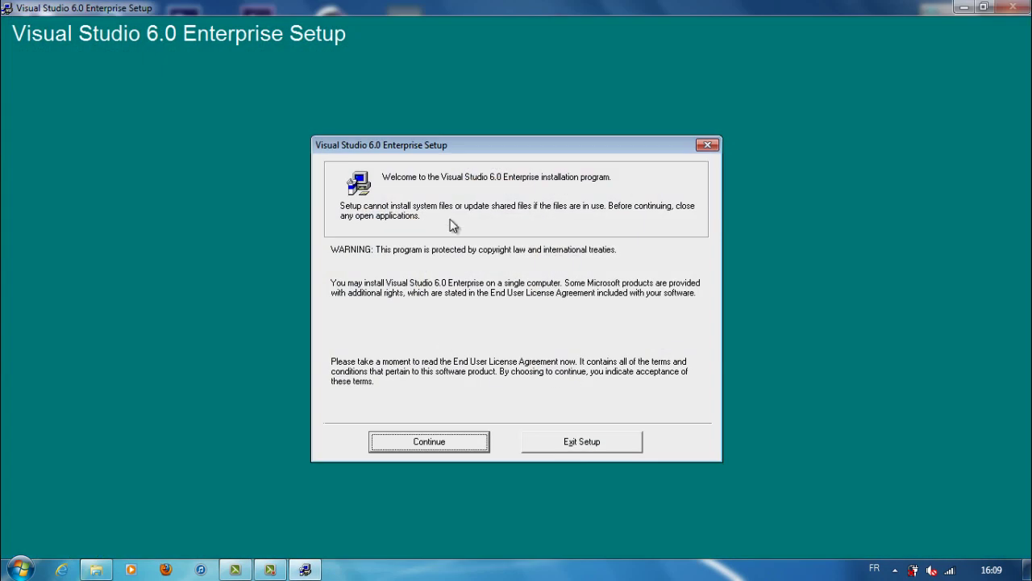
Proceed through the Visual Studio 6.0 Enterprise setup, keep Microsoft Visual Basic 6.0 and ActiveX selected in the Custom options, and start the installation
left_click(456, 436)
left_click(526, 407)
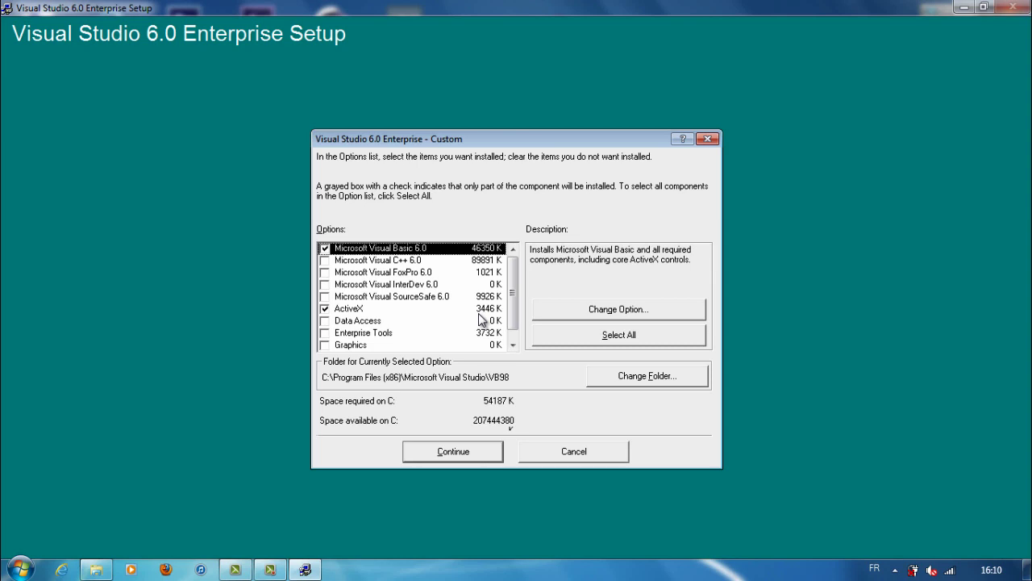
scroll(512, 315, "down", 1)
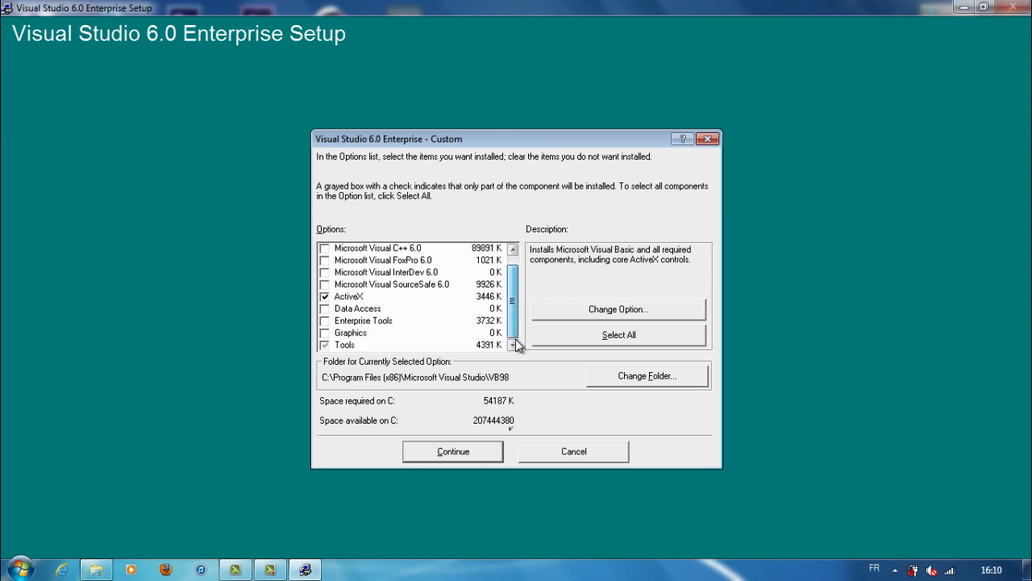
scroll(516, 343, "up", 1)
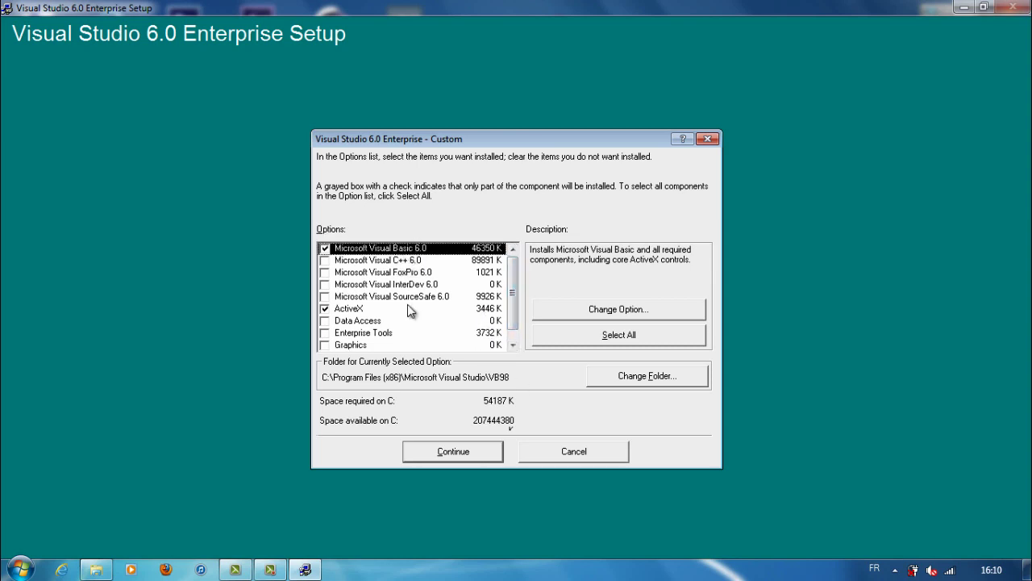
left_click(504, 286)
scroll(513, 290, "down", 1)
scroll(513, 278, "up", 1)
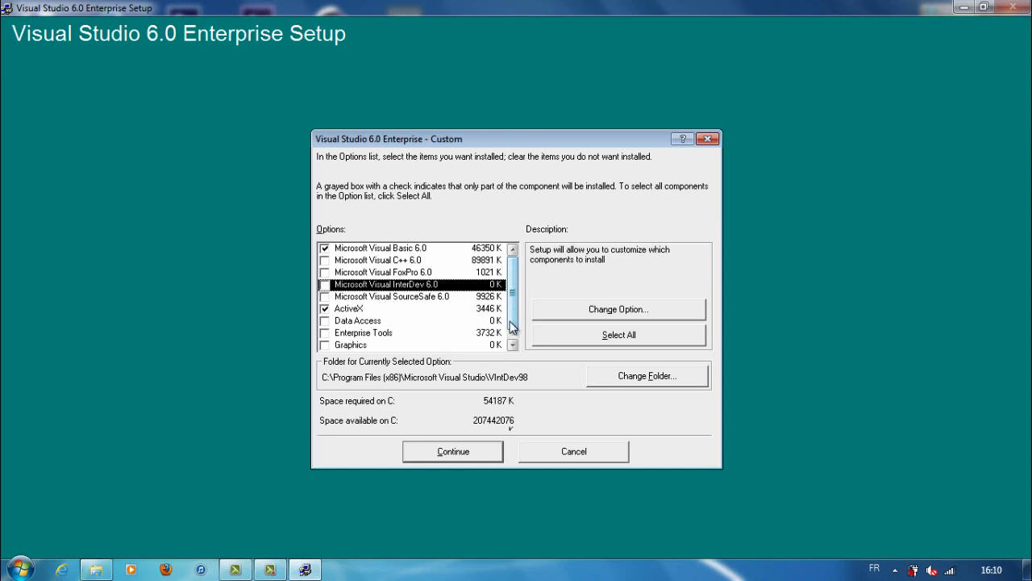
left_click(481, 455)
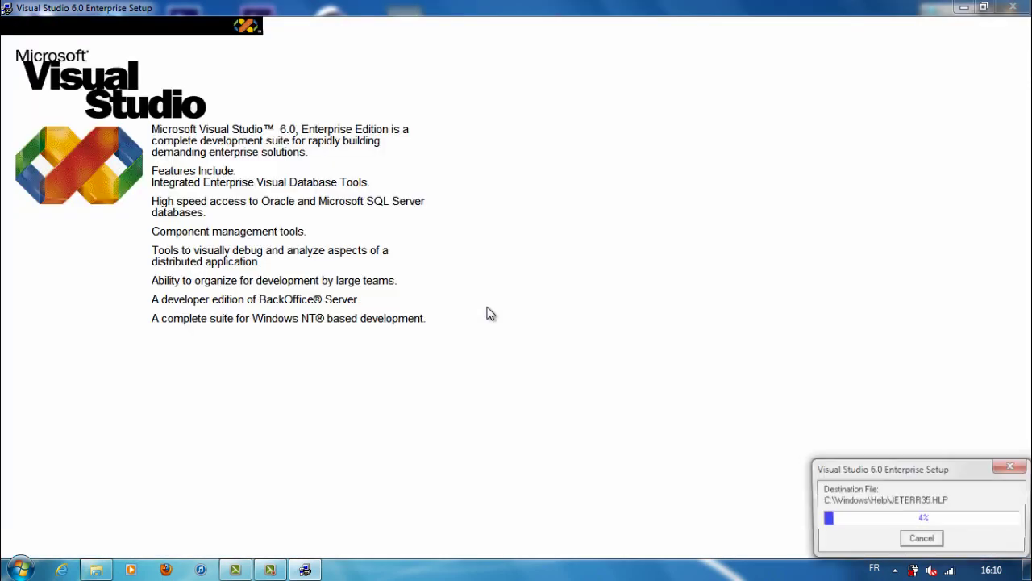
left_click_drag(827, 478, 472, 201)
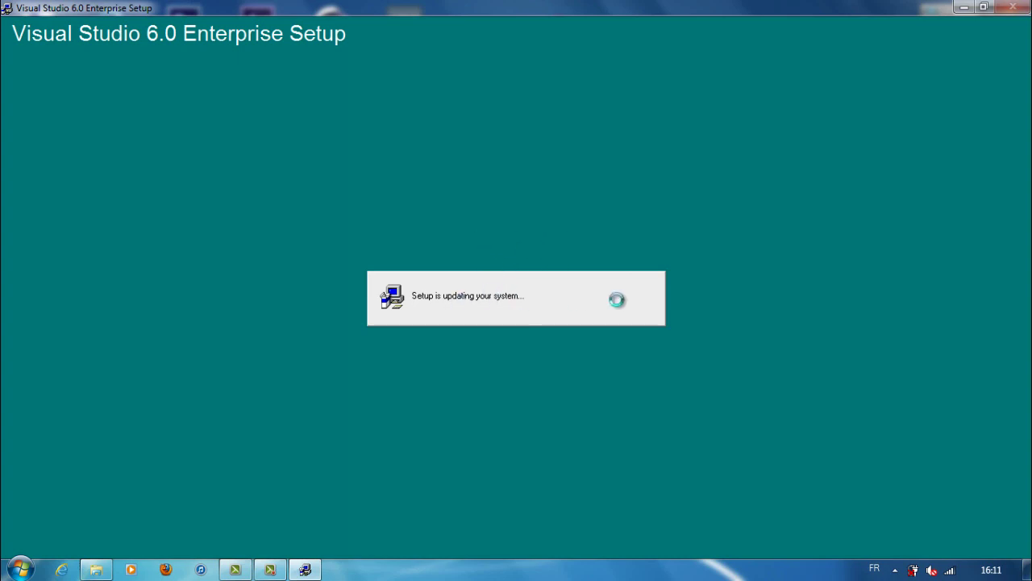
Find the Microsoft Visual Studio 6.0 group among the installed programs, expand its Tools folder, and try to open Microsoft Visual Basic 6.0
key("super")
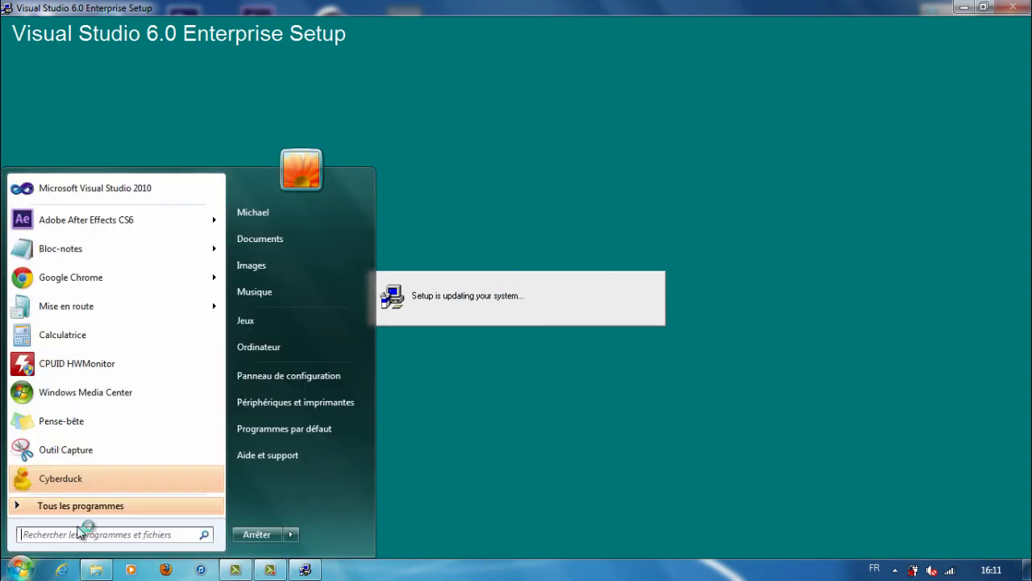
left_click(102, 506)
scroll(219, 347, "down", 1)
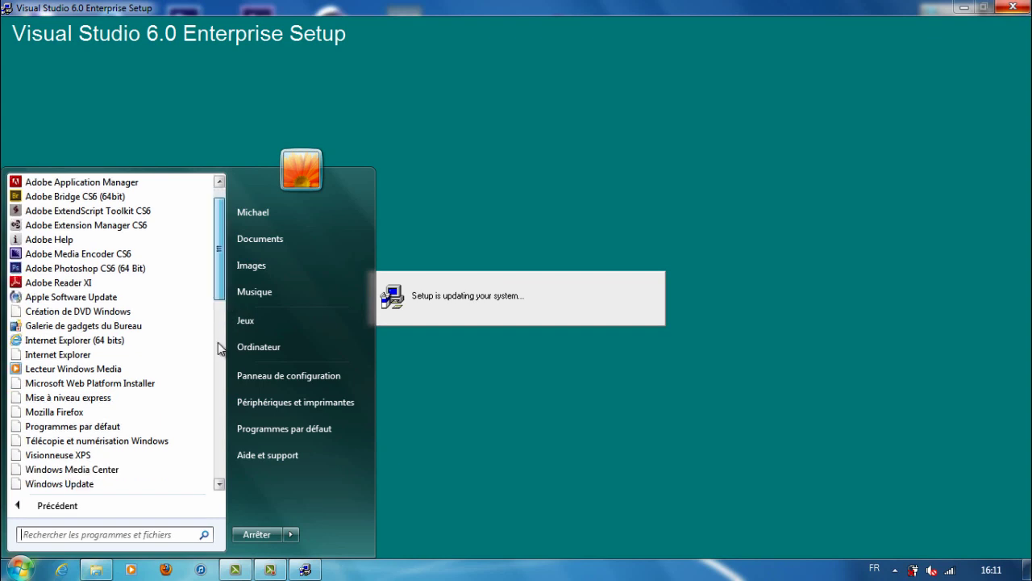
scroll(220, 347, "down", 9)
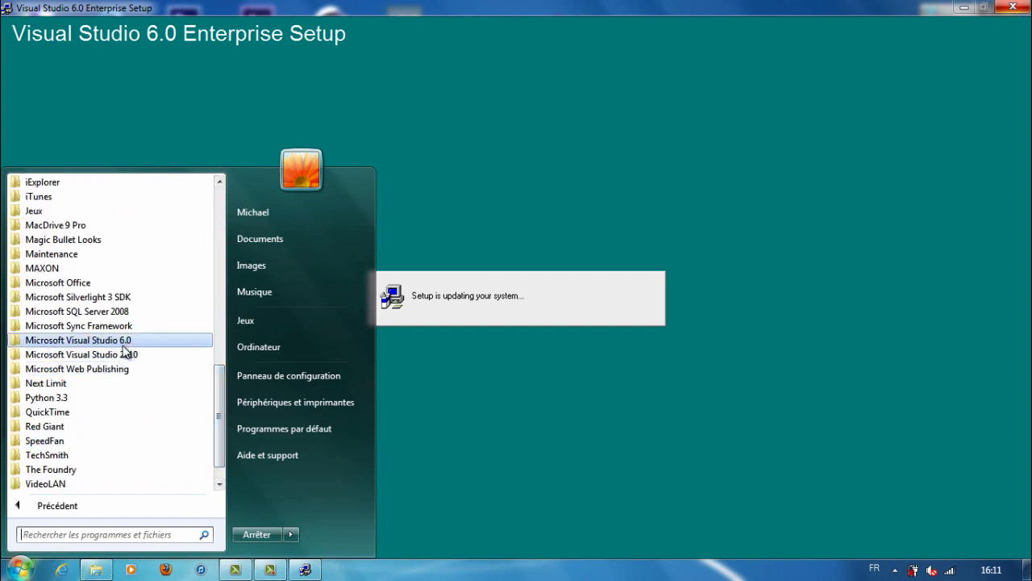
left_click(123, 344)
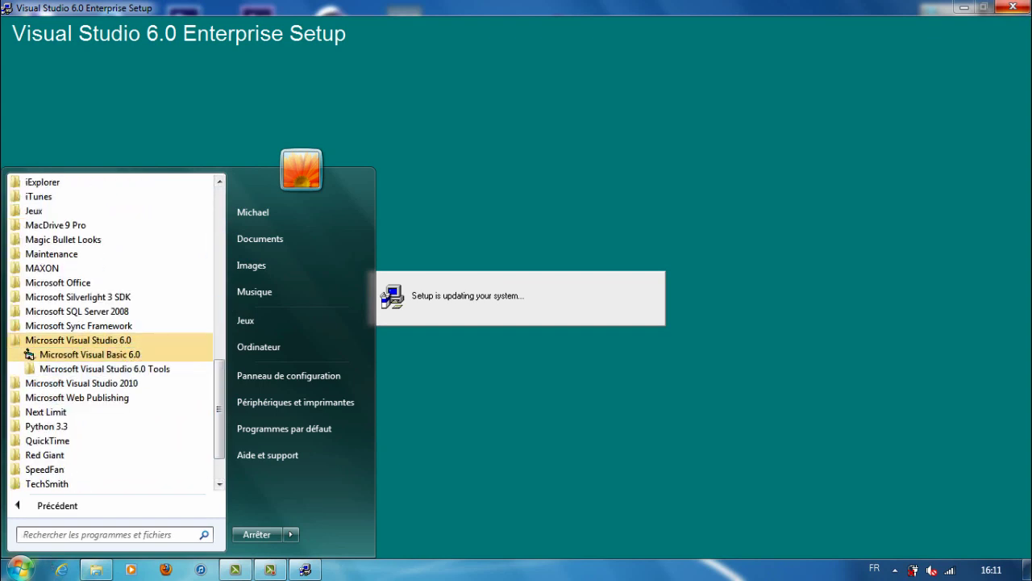
left_click(90, 369)
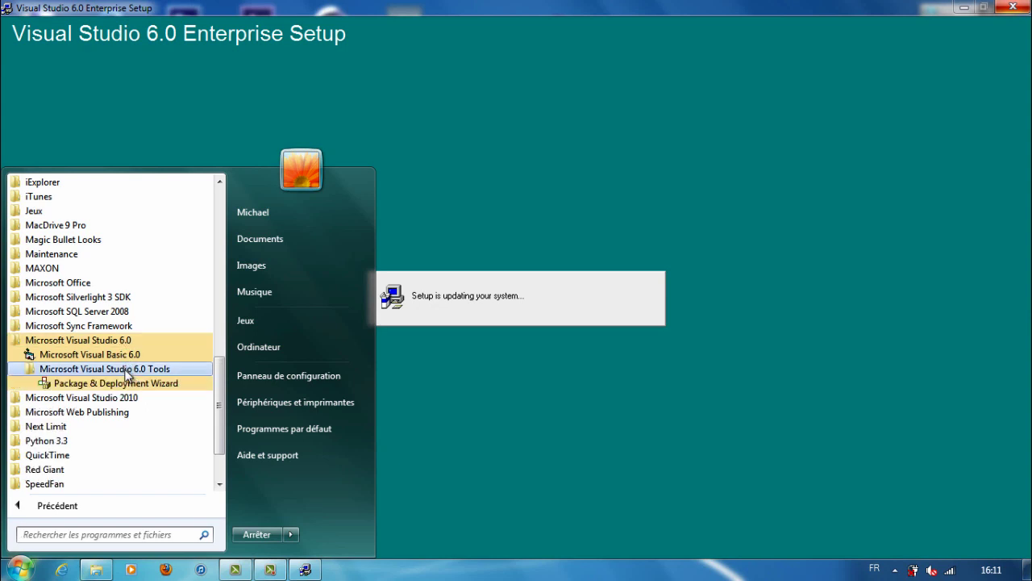
left_click(80, 355)
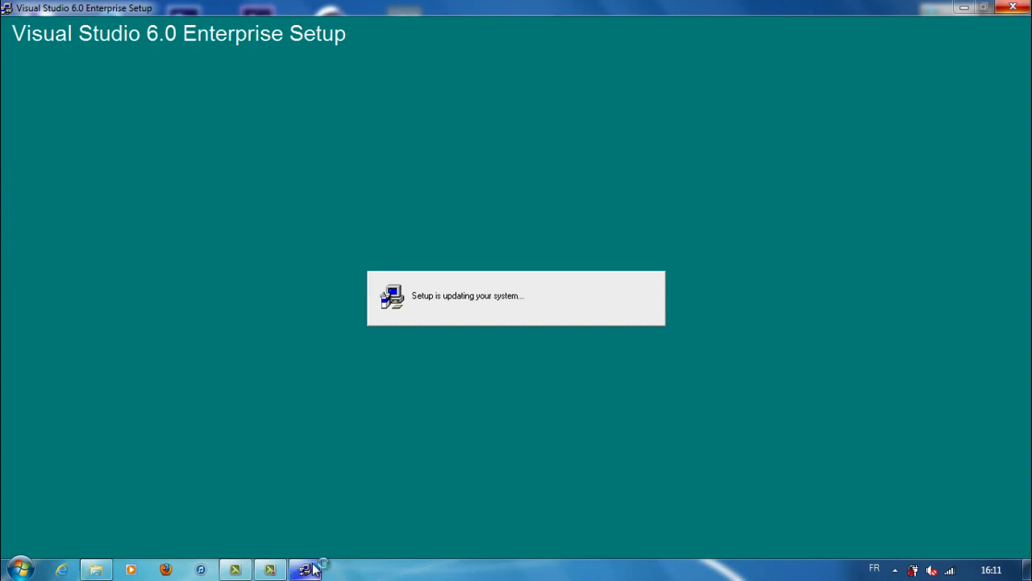
Minimize the setup window, open Firefox, and search Google for vbfrance
left_click(964, 8)
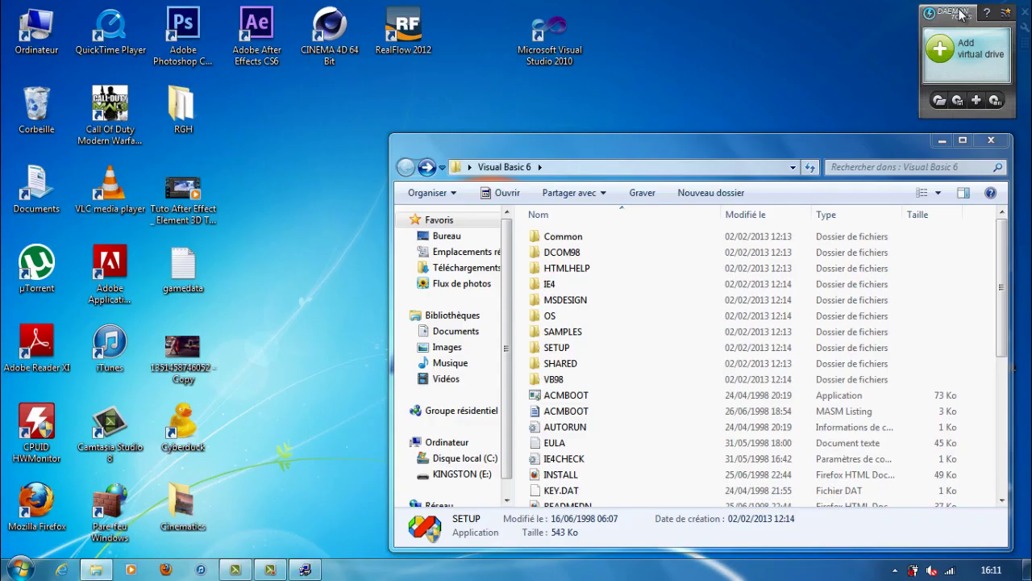
left_click(166, 570)
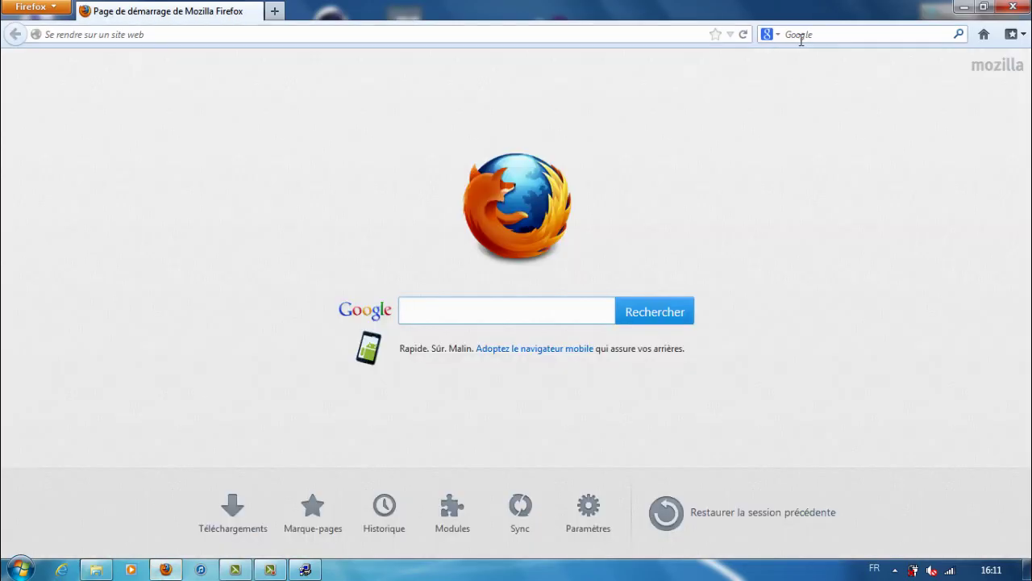
left_click(801, 35)
type("vbfranc")
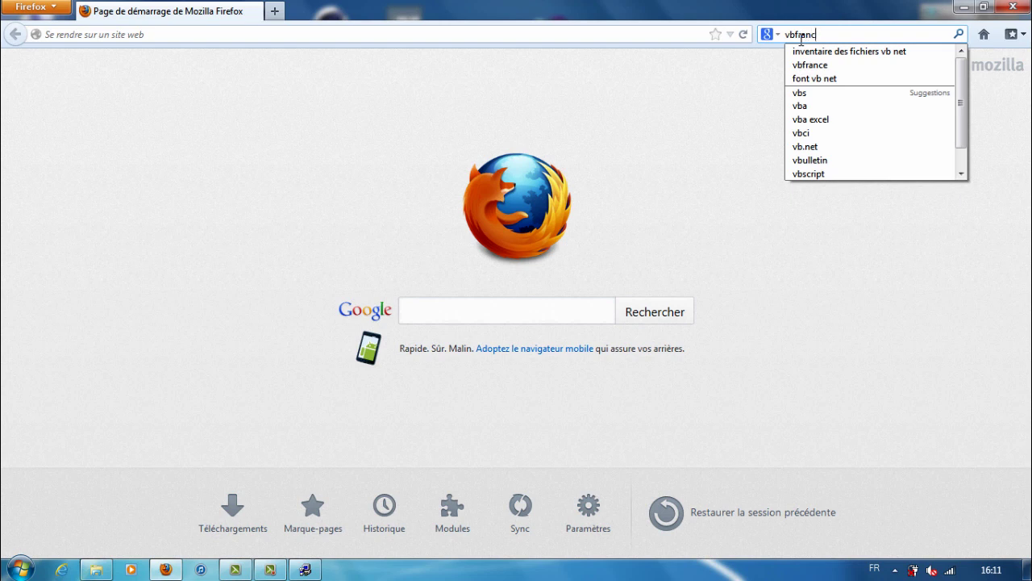
type("e")
key("Return")
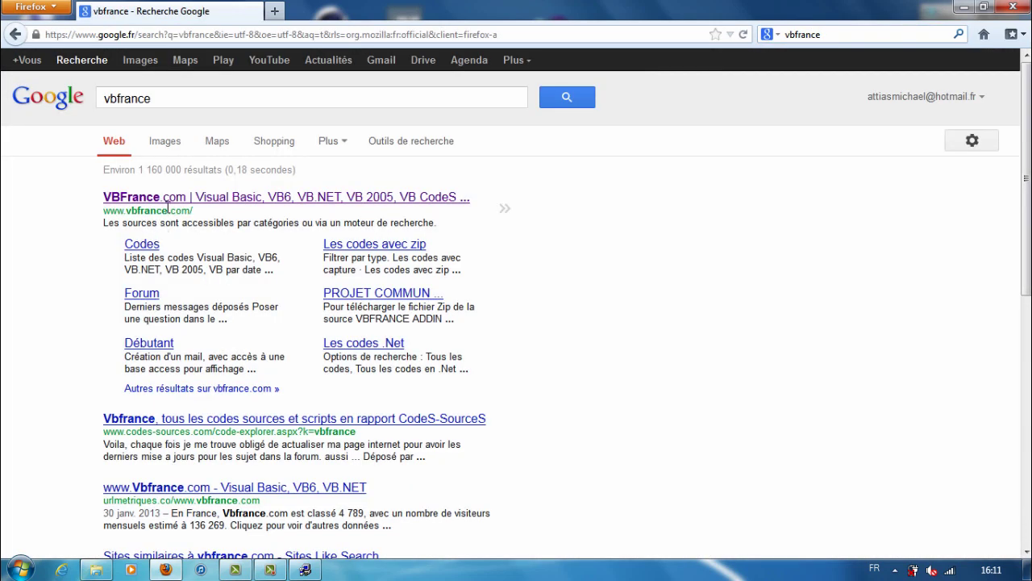
Open VBFrance.com and view the files in the zip of the code "Utilisation d'un treeview en géographie du monde"
left_click(177, 202)
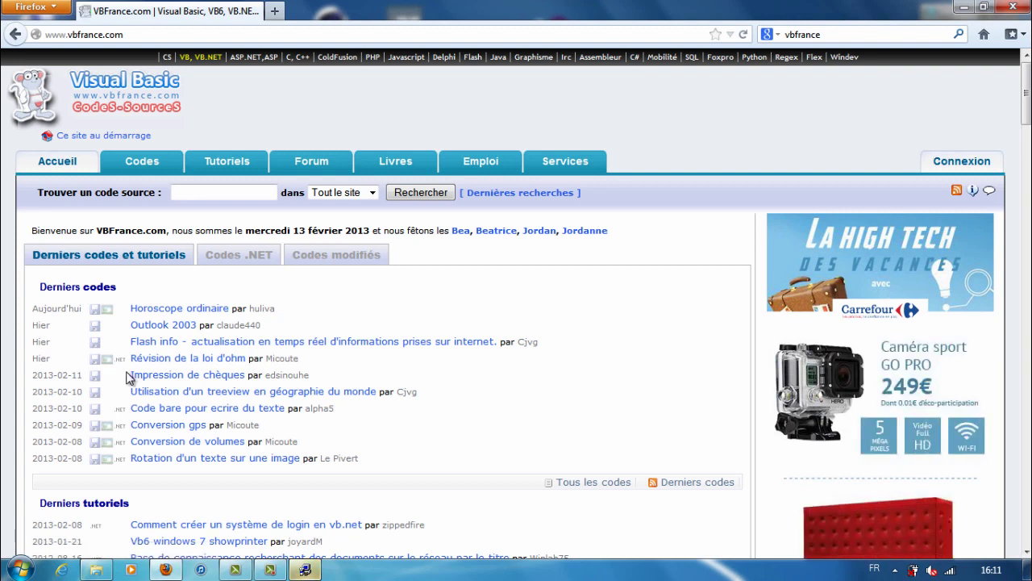
left_click(155, 396)
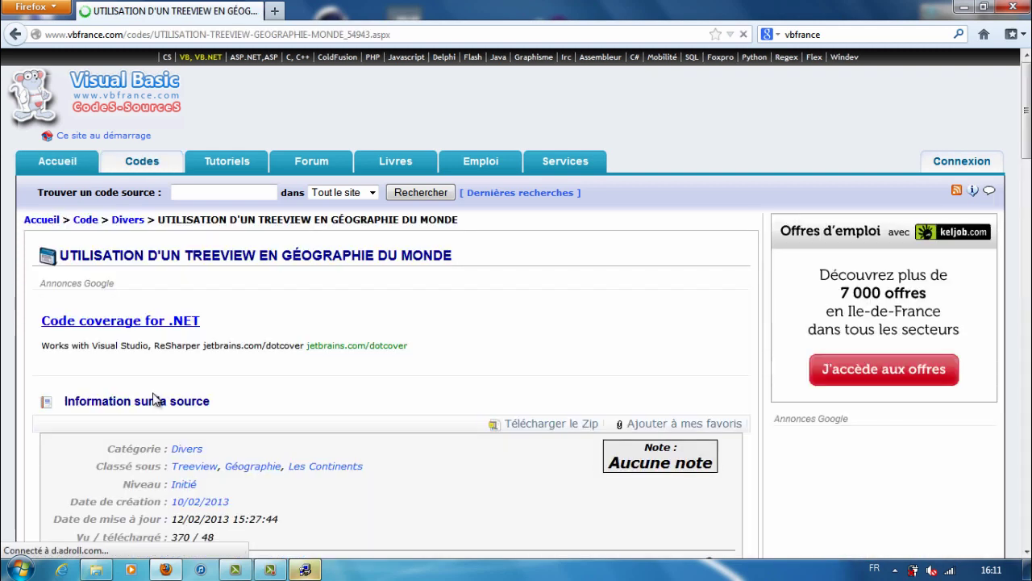
scroll(154, 397, "down", 10)
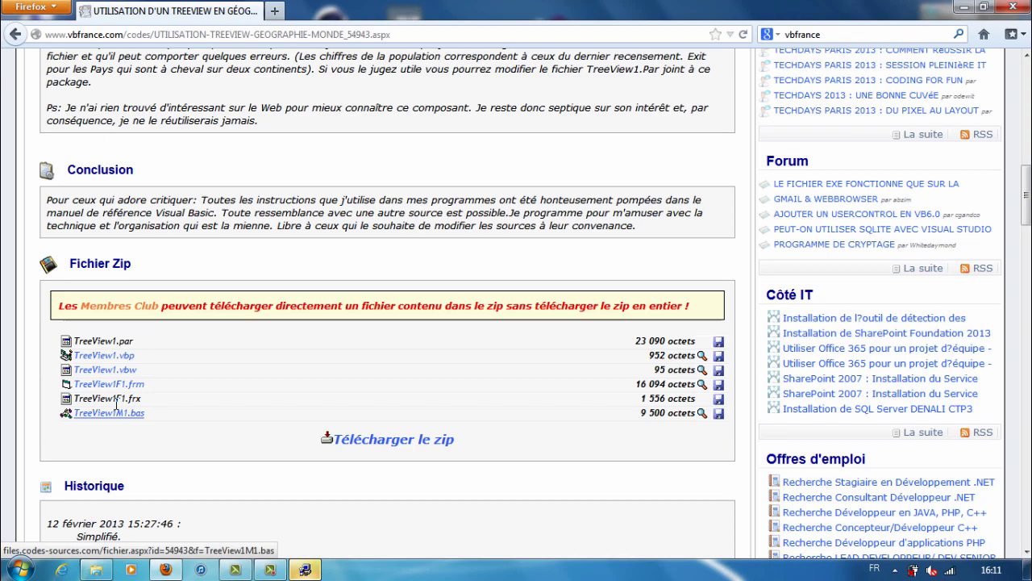
Return to the Visual Studio 6.0 Enterprise setup, acknowledge its completion, and continue without installing MSDN
left_click(314, 571)
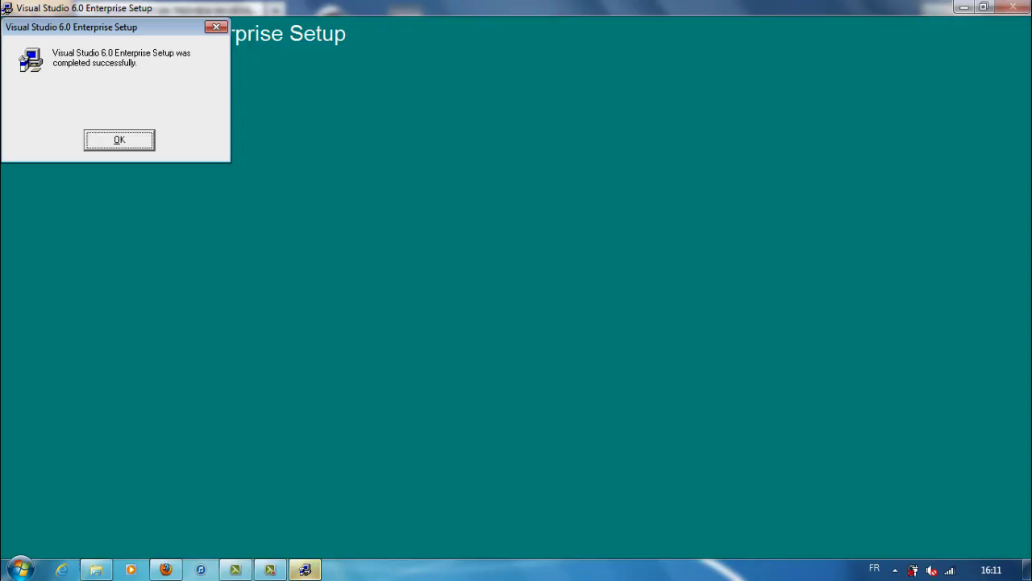
left_click(139, 143)
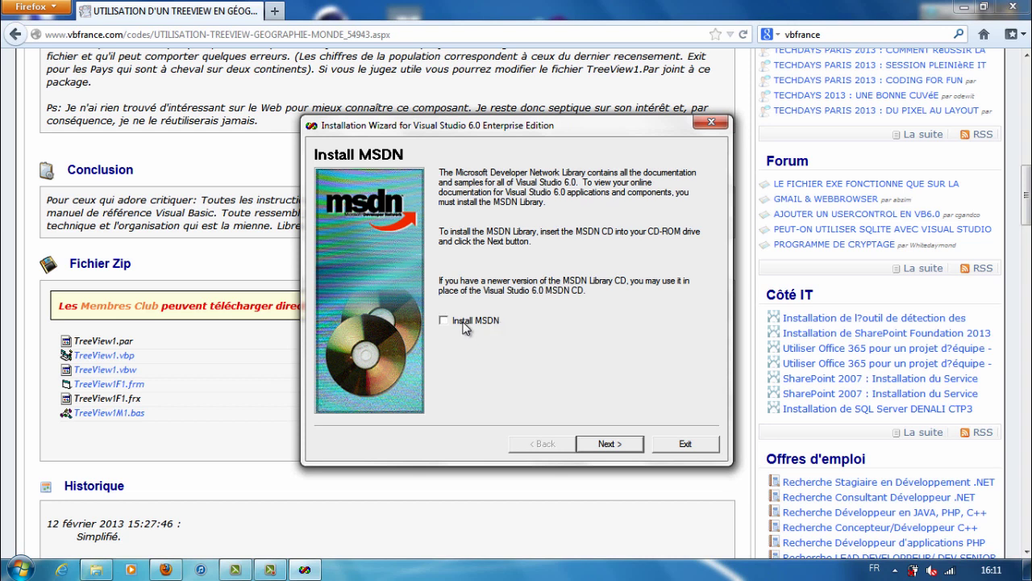
left_click(599, 448)
left_click(567, 342)
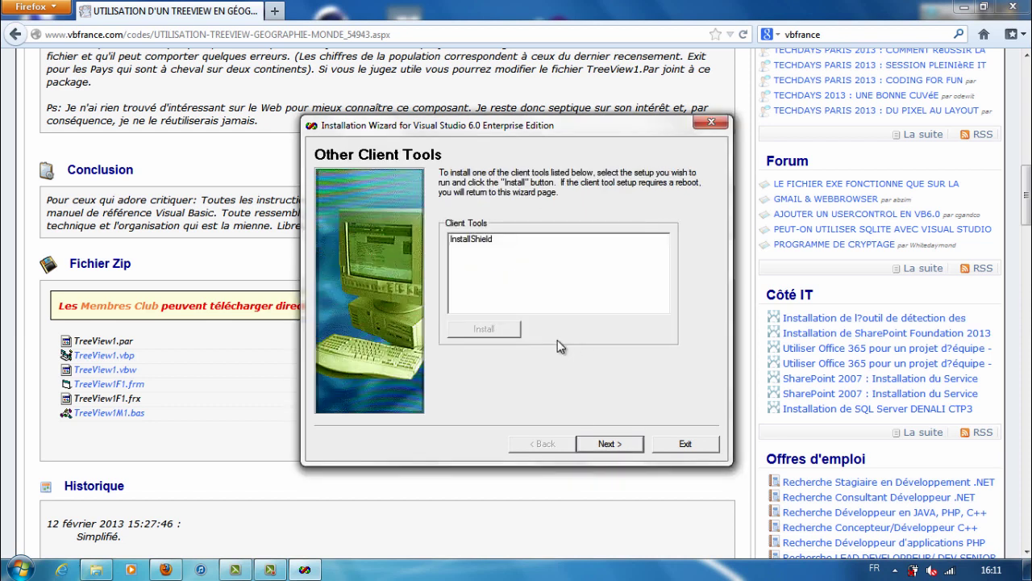
Skip the other client tools and server setups and finish the installation wizard without registering
left_click(611, 454)
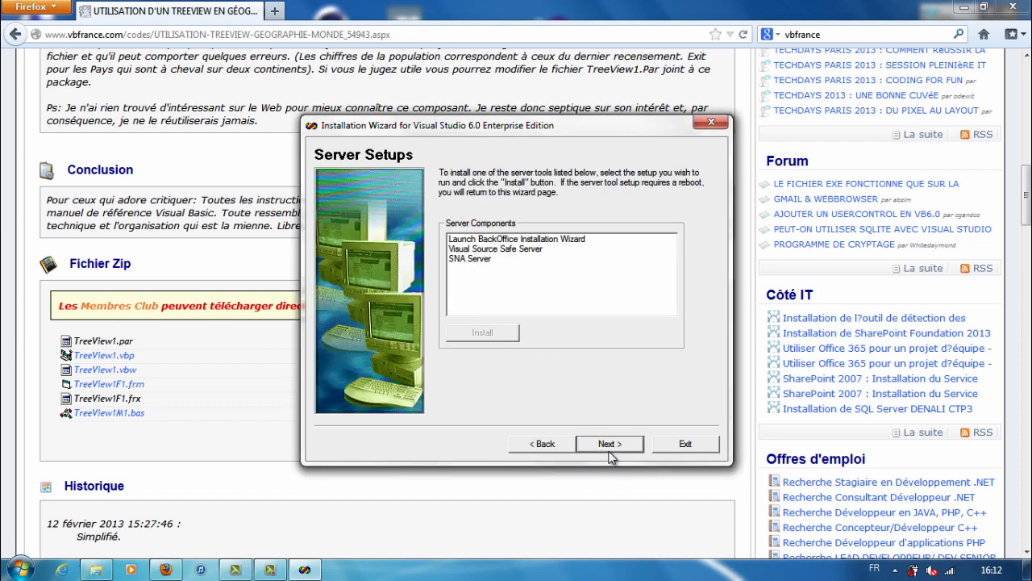
left_click(611, 446)
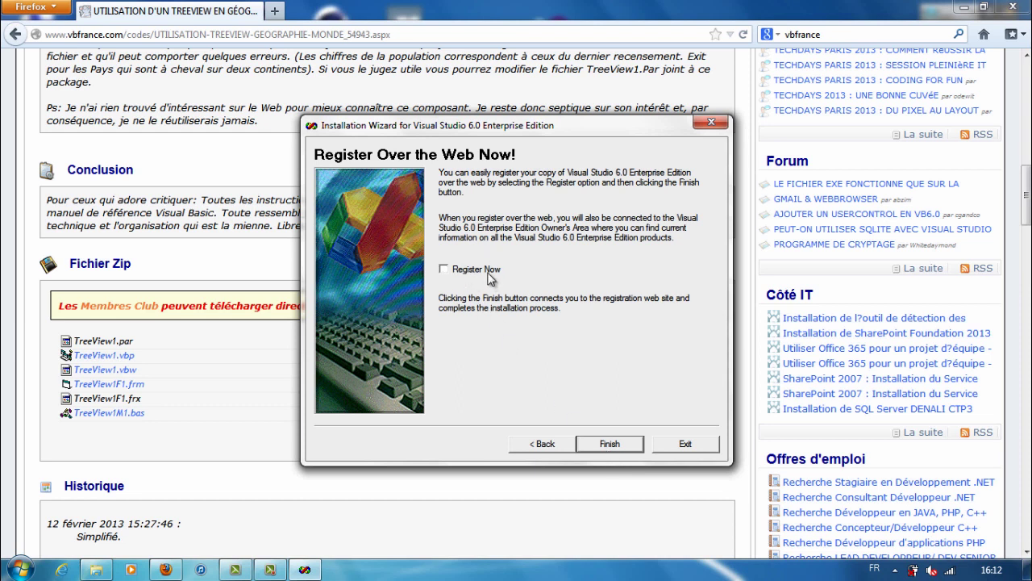
left_click(610, 443)
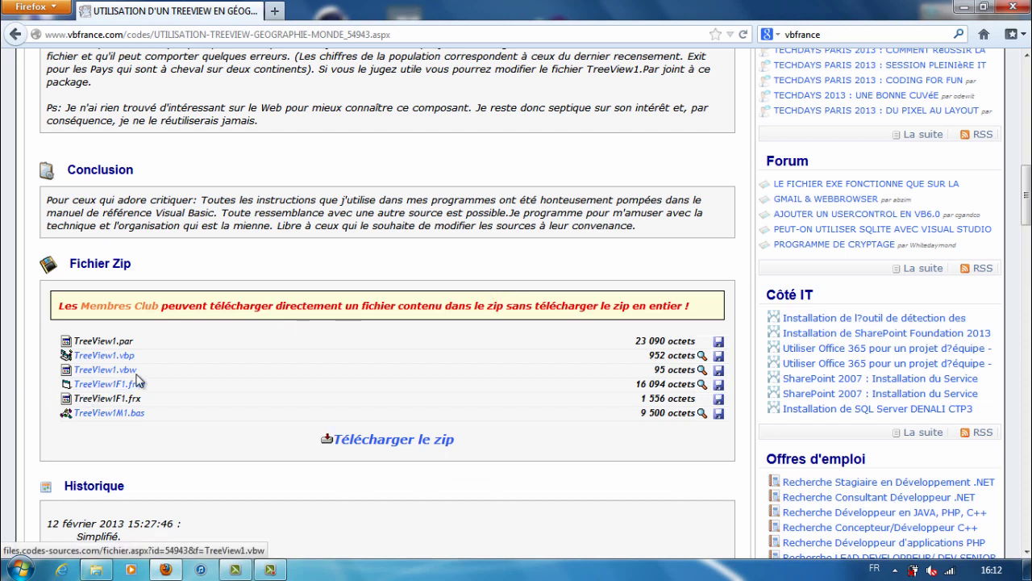
Launch Microsoft Visual Basic 6.0 and create a new project with a blank form
left_click(19, 570)
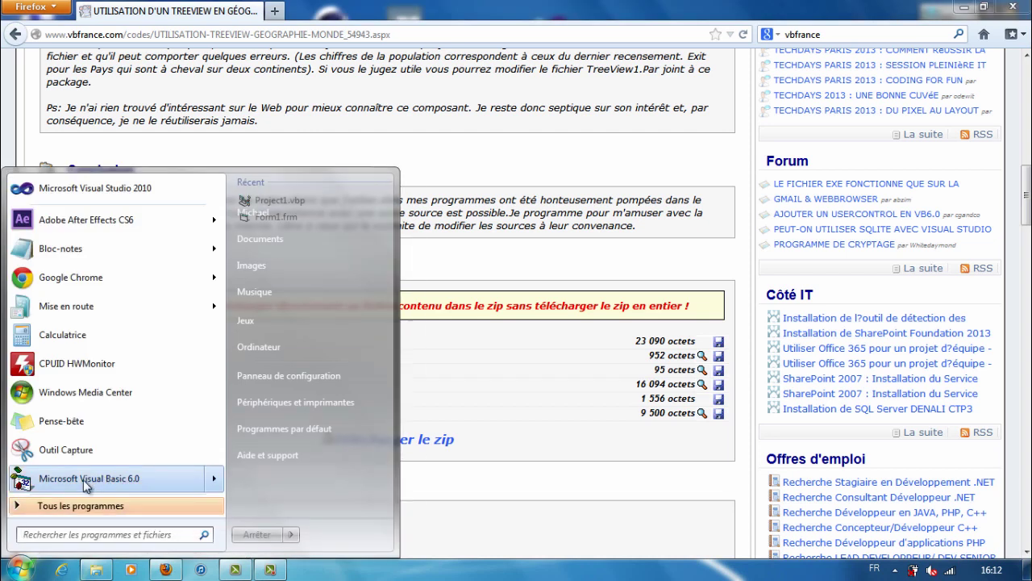
left_click(86, 481)
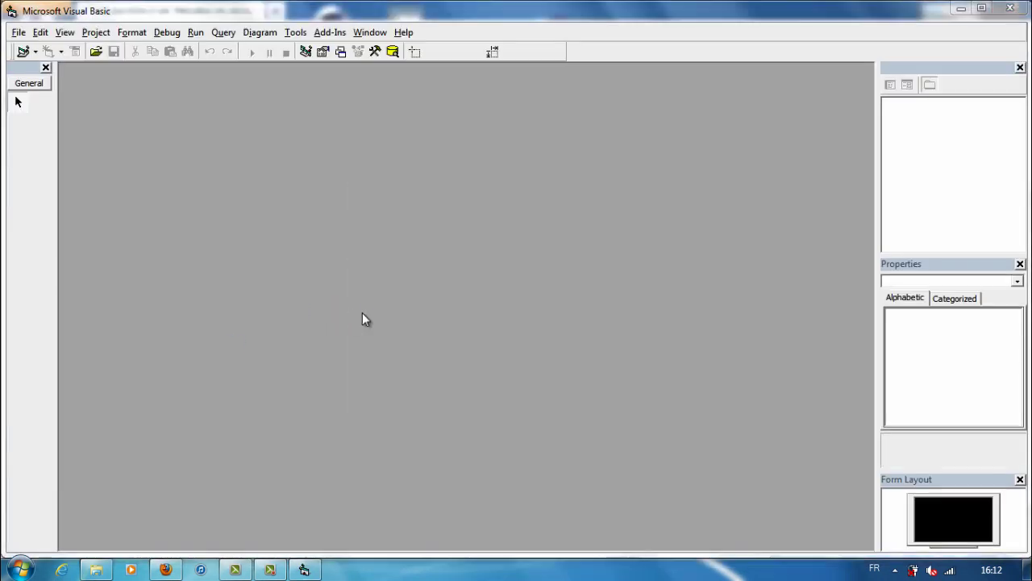
left_click(384, 162)
left_click(412, 158)
left_click(346, 159)
scroll(410, 212, "down", 1)
scroll(410, 212, "up", 1)
double_click(371, 194)
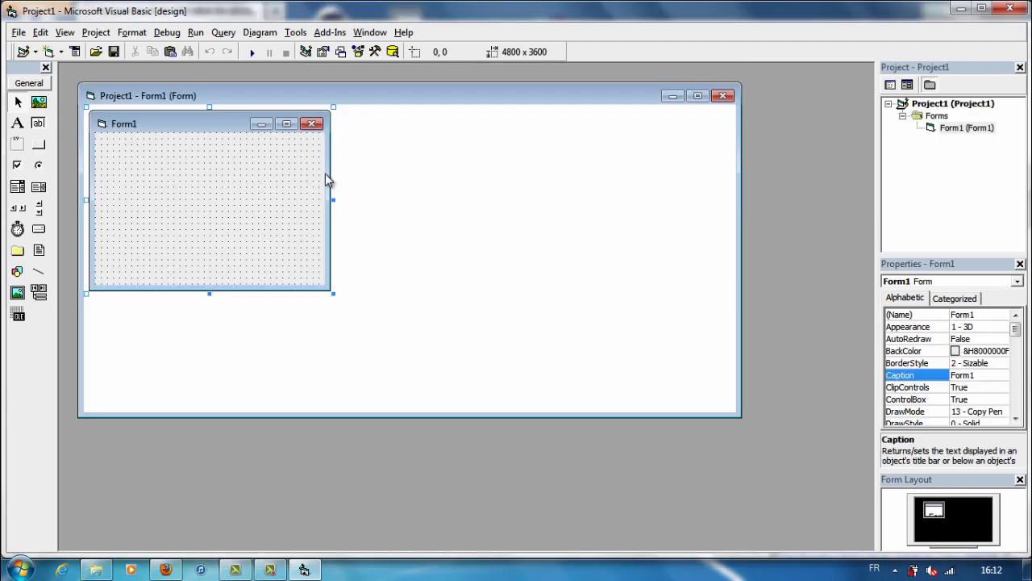
Enlarge the form to about 9270 x 5025 and select Form1 in the project tree
left_click_drag(333, 293, 558, 364)
left_click(947, 133)
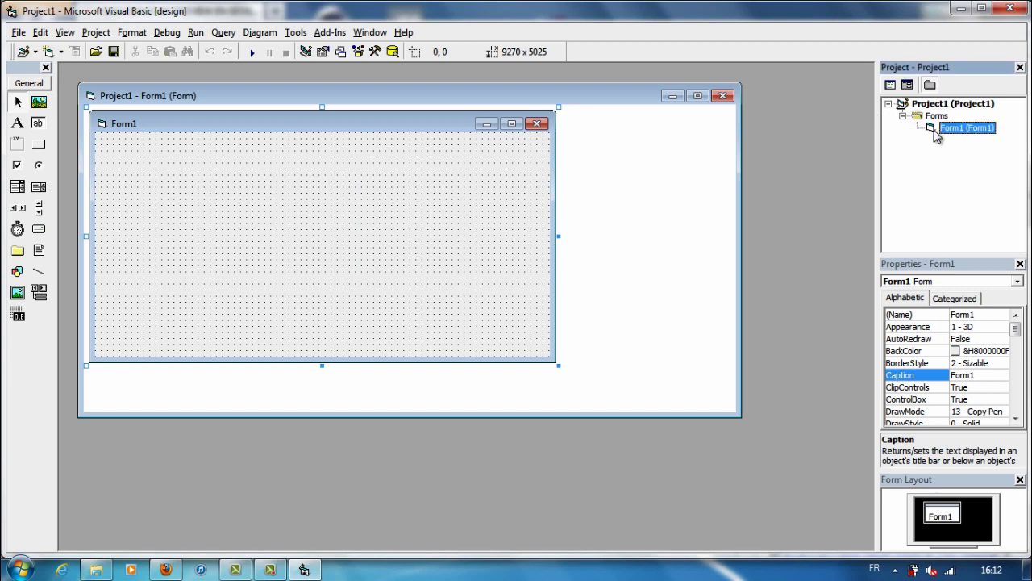
Minimize Visual Basic and Firefox, and close the Visual Basic 6 folder window
left_click(962, 9)
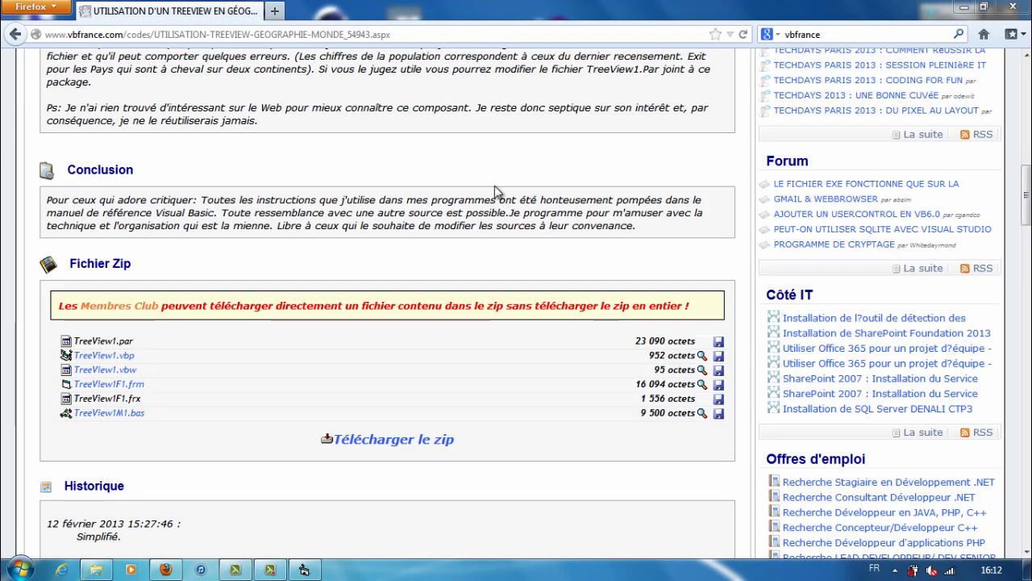
left_click(961, 9)
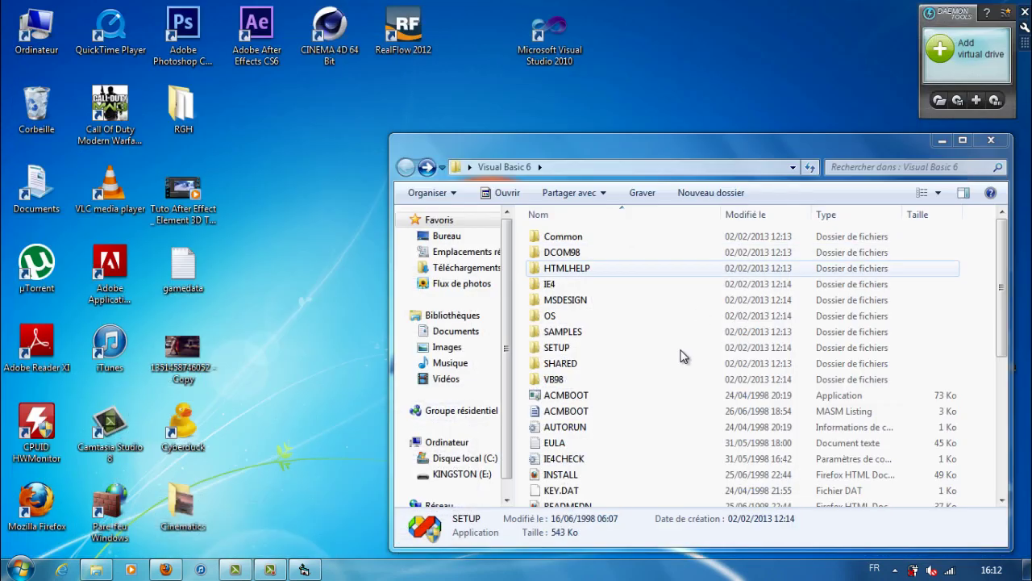
left_click(992, 140)
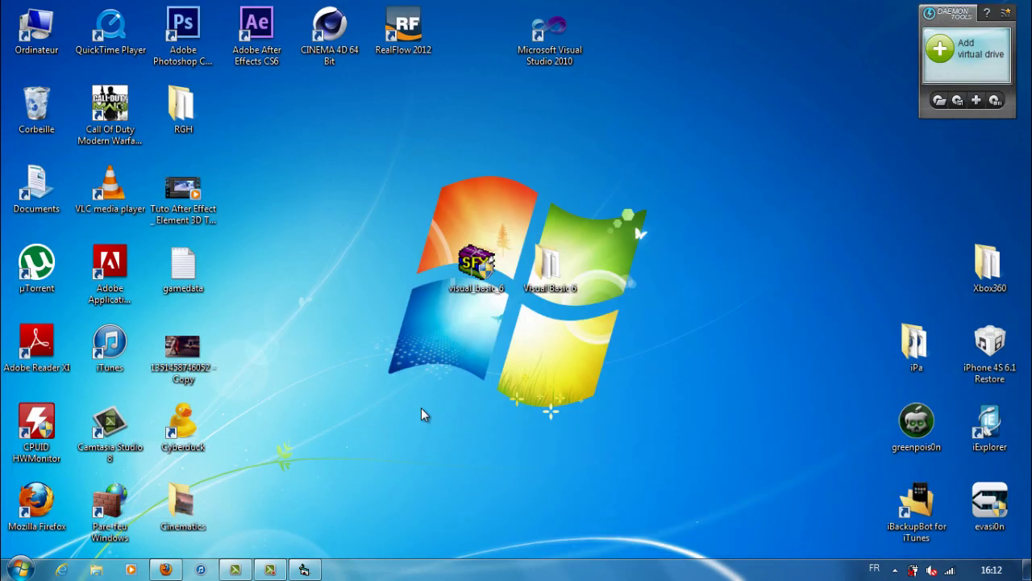
Bring Visual Basic back to the front and close it without saving Project1 and Form1
left_click(305, 569)
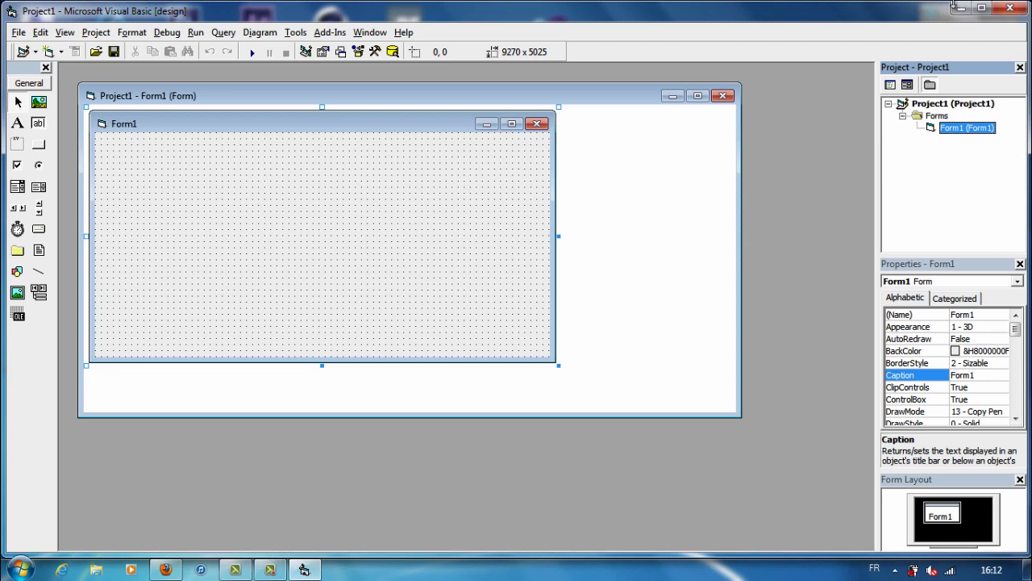
left_click(1010, 8)
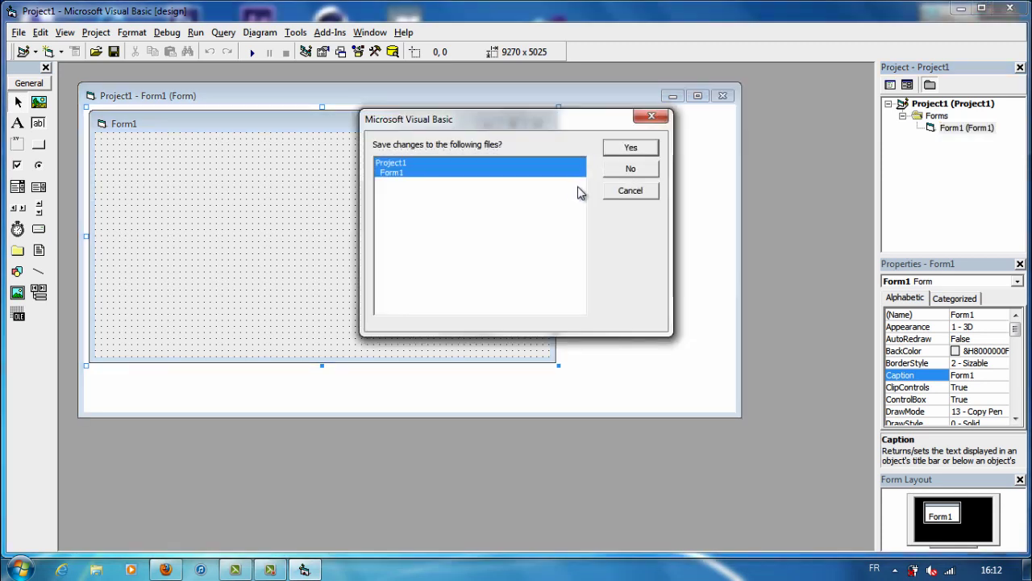
left_click(646, 175)
left_click_drag(613, 321, 479, 339)
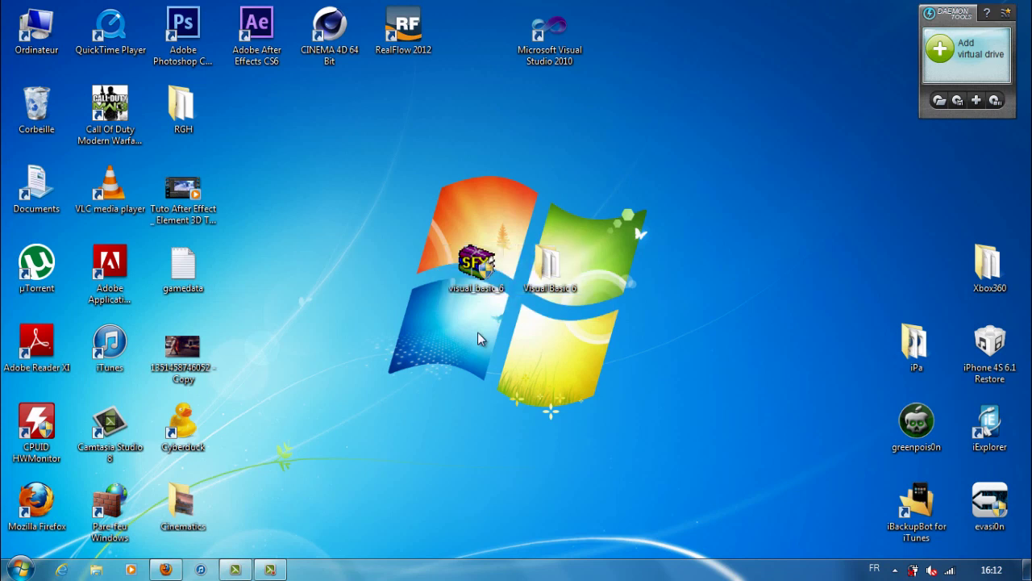